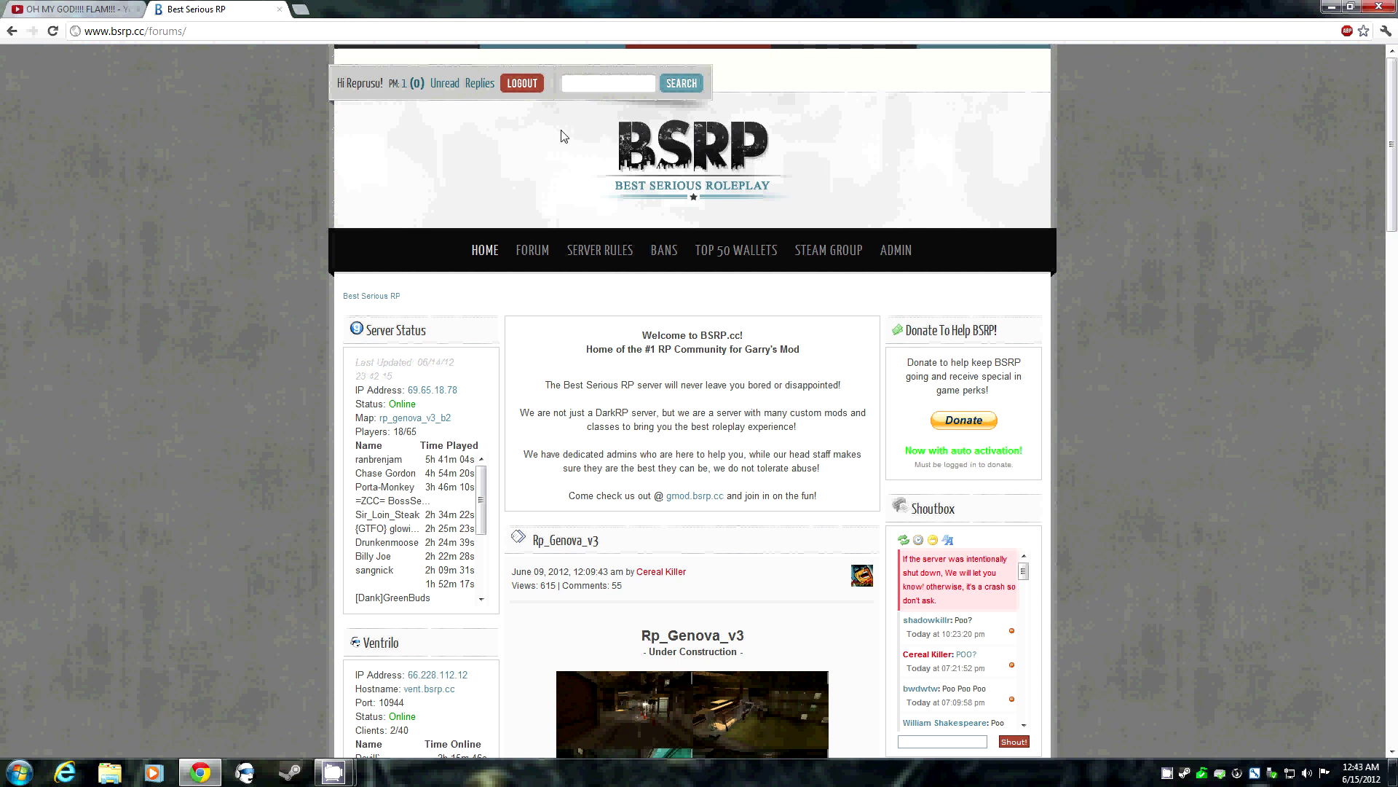
Step: Run the Virtual Audio Cable Control Panel as administrator, confirm Cables is 2, and close it
left_click(1329, 9)
left_click(20, 771)
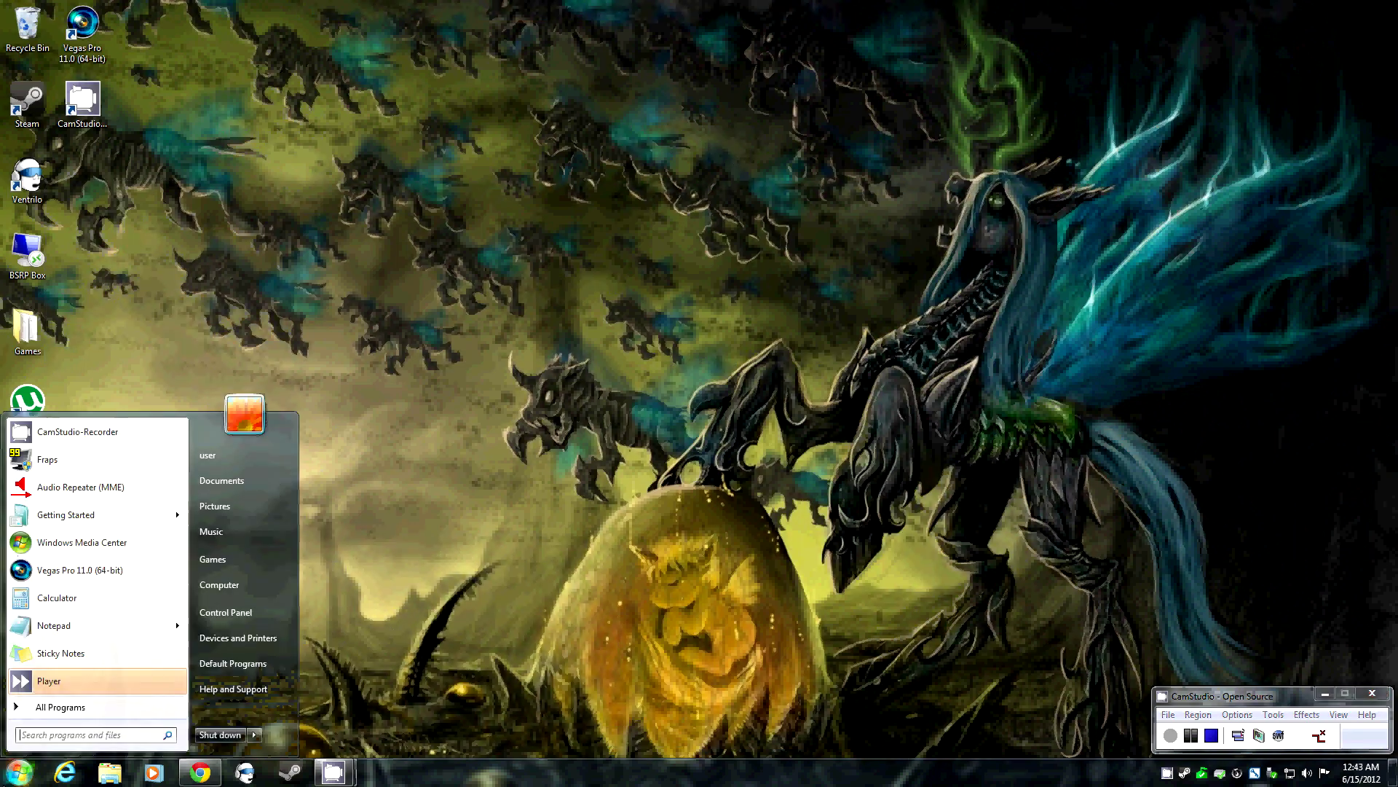
left_click(93, 714)
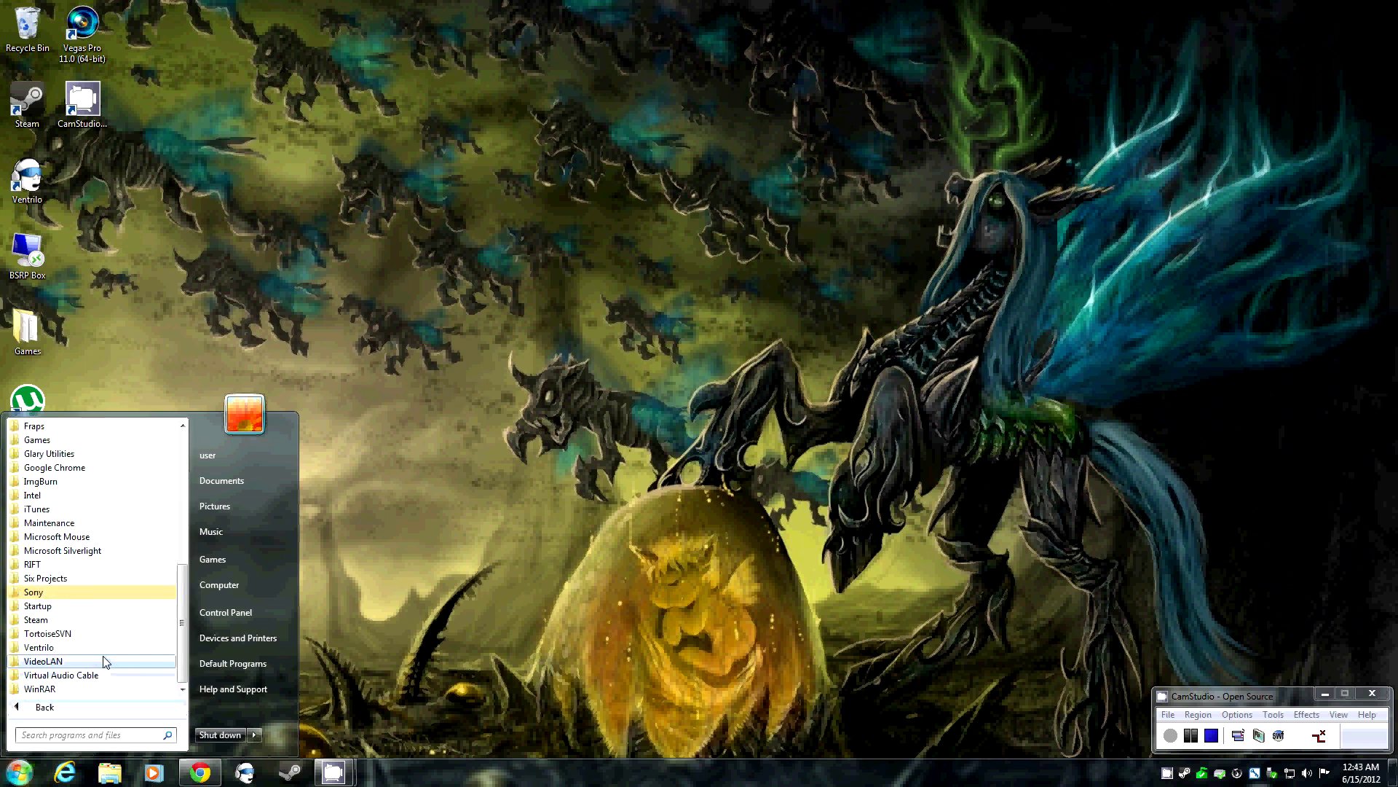
left_click(62, 677)
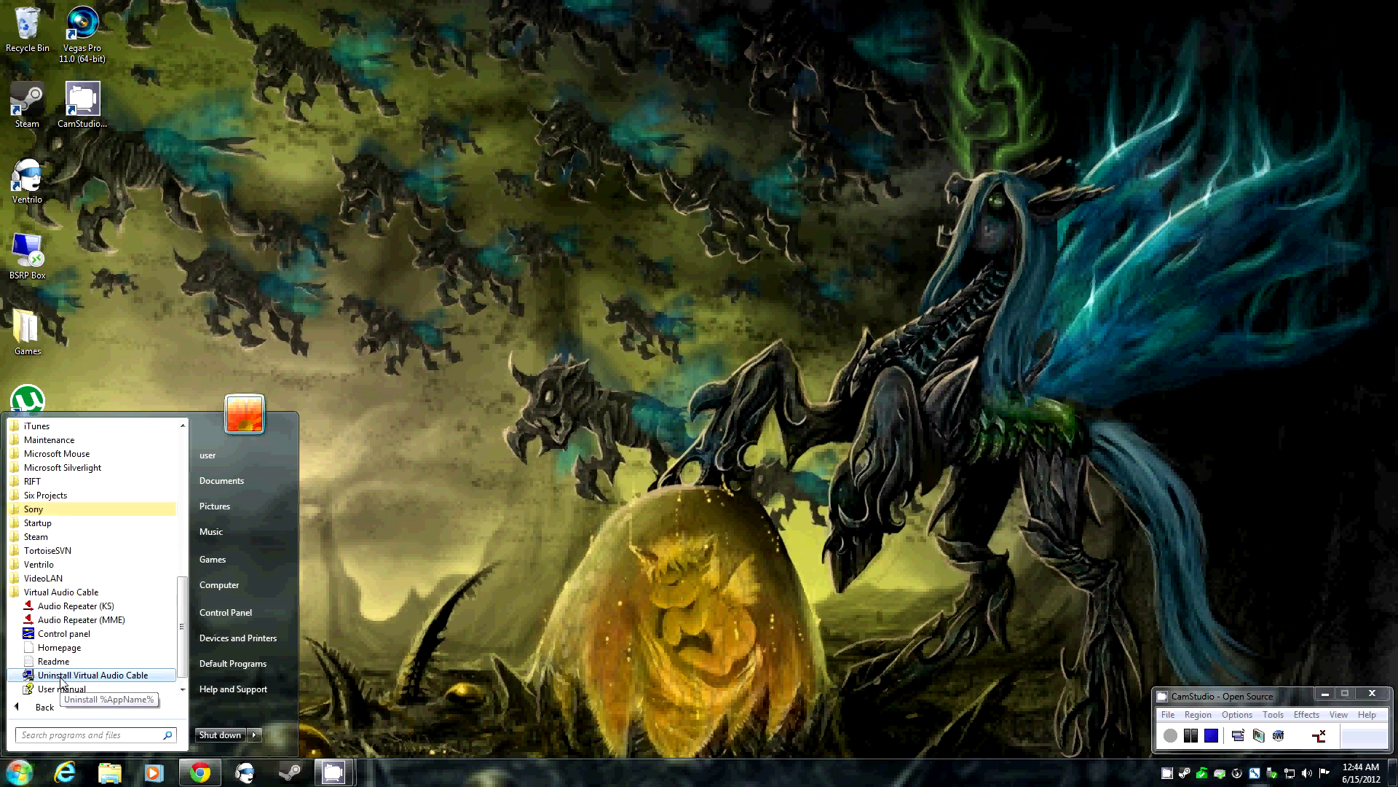
right_click(86, 638)
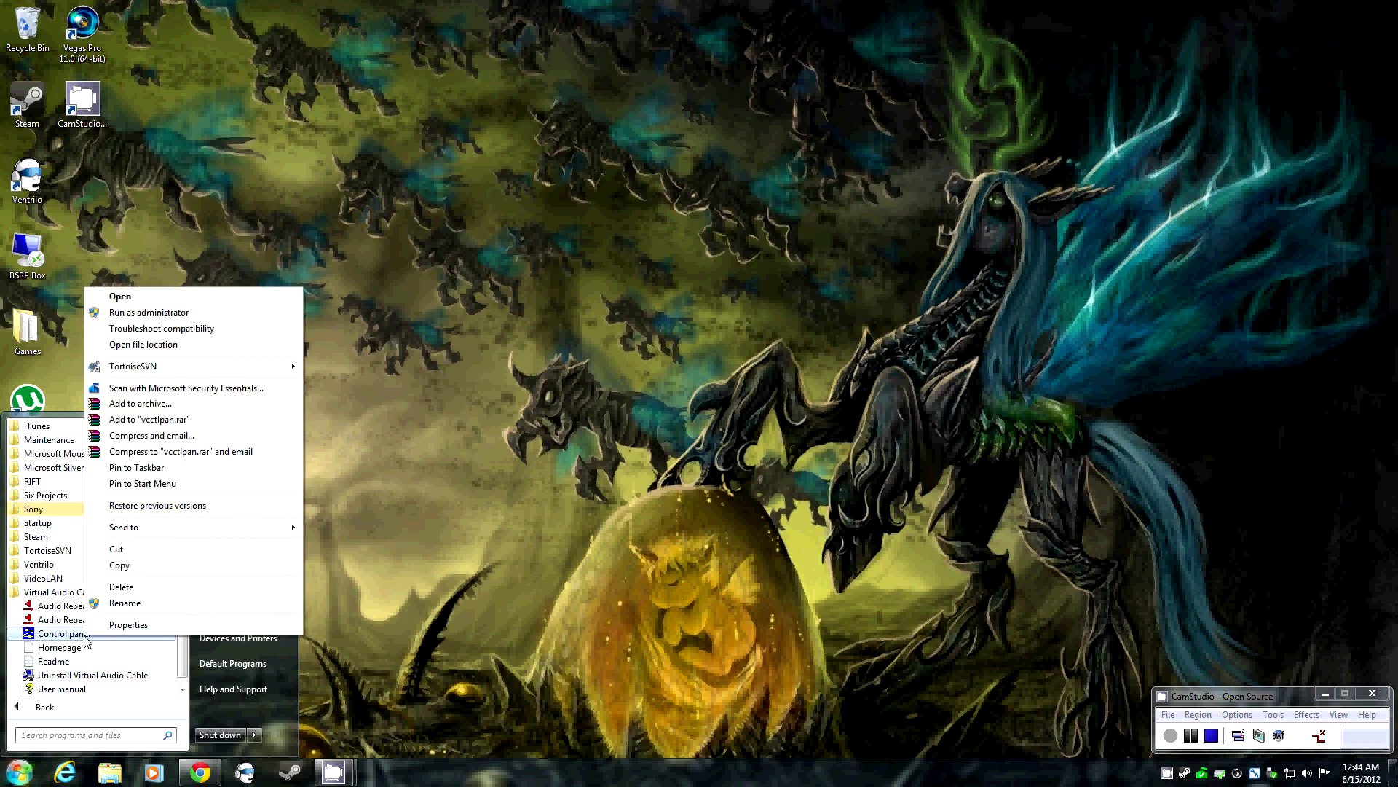
left_click(177, 313)
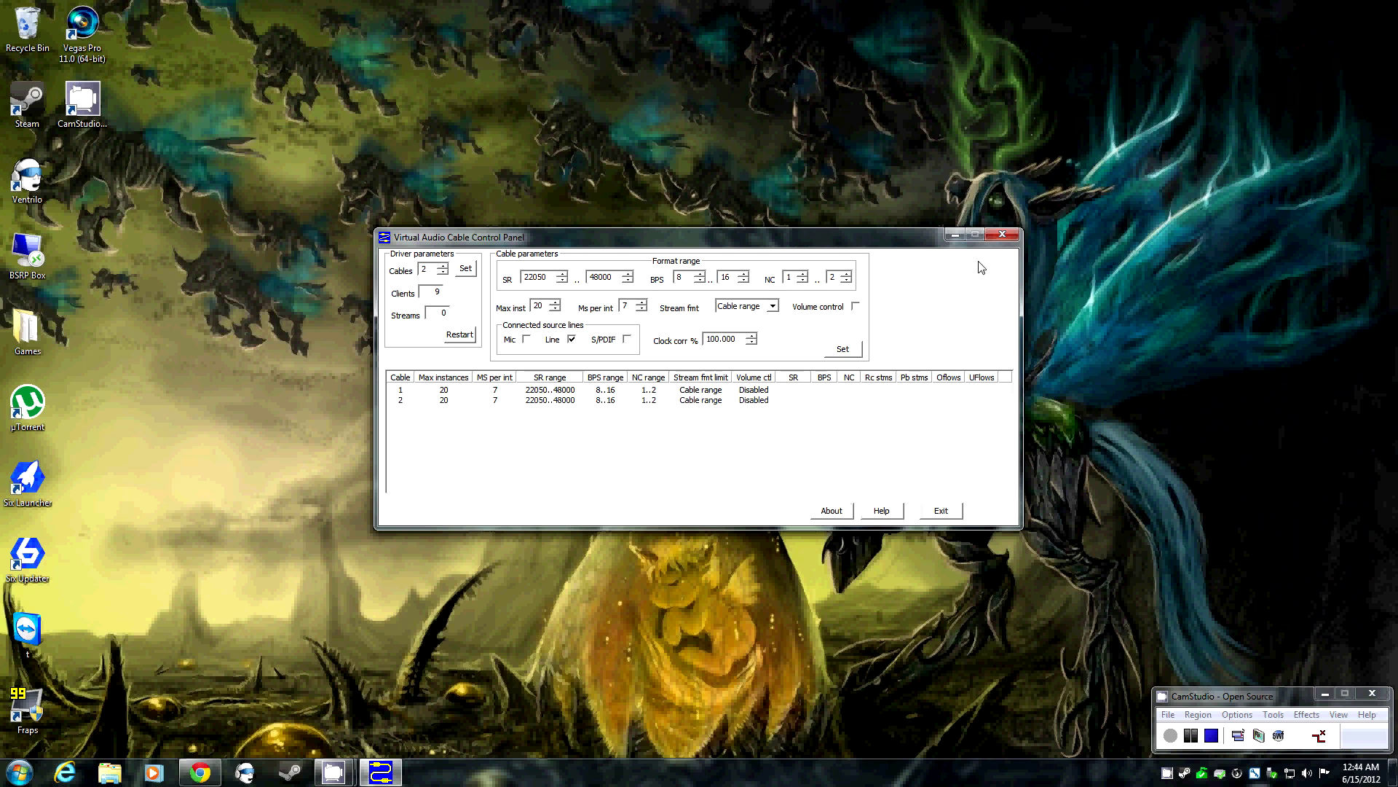
left_click(1002, 235)
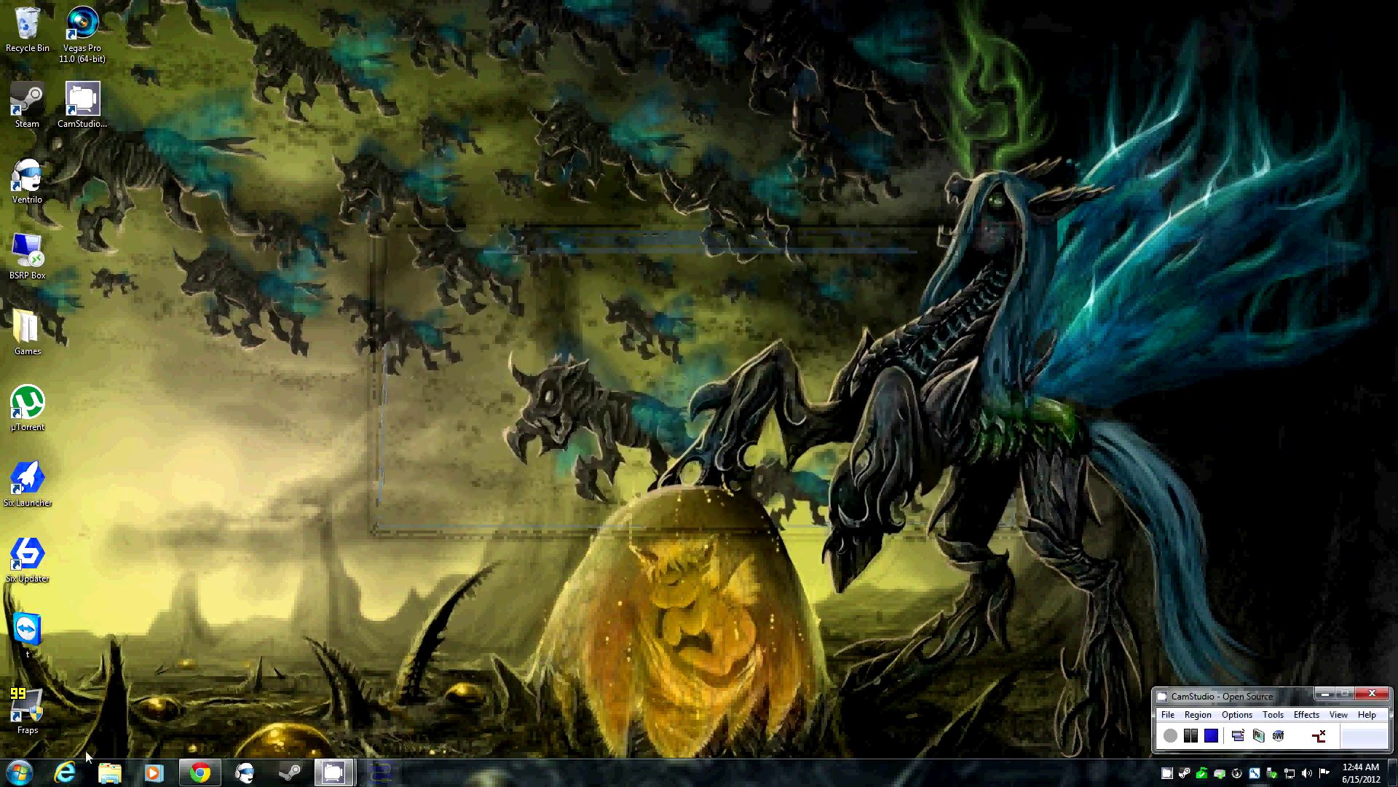
Step: Start Audio Repeater (MME) from the Virtual Audio Cable folder three times and line the windows up left to right
left_click(20, 772)
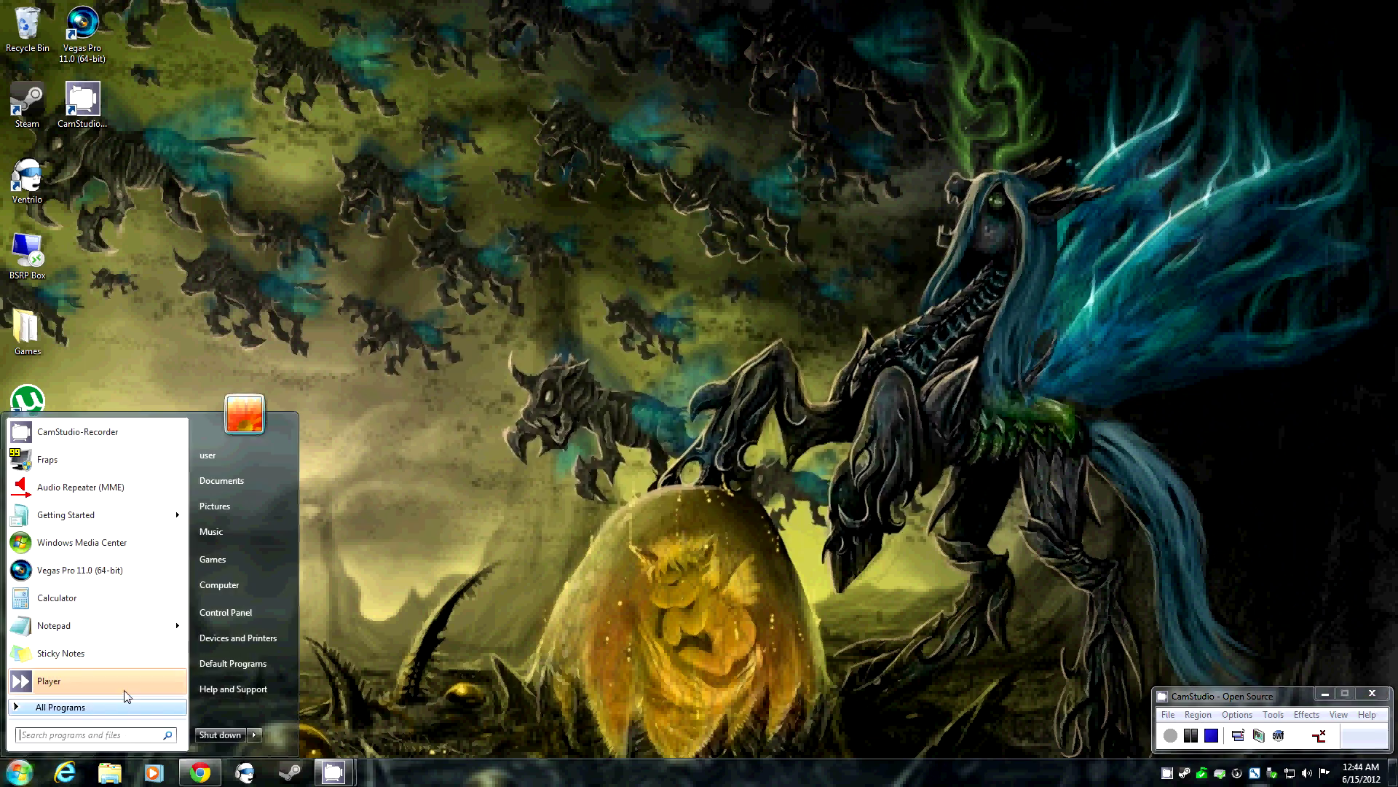
left_click(76, 707)
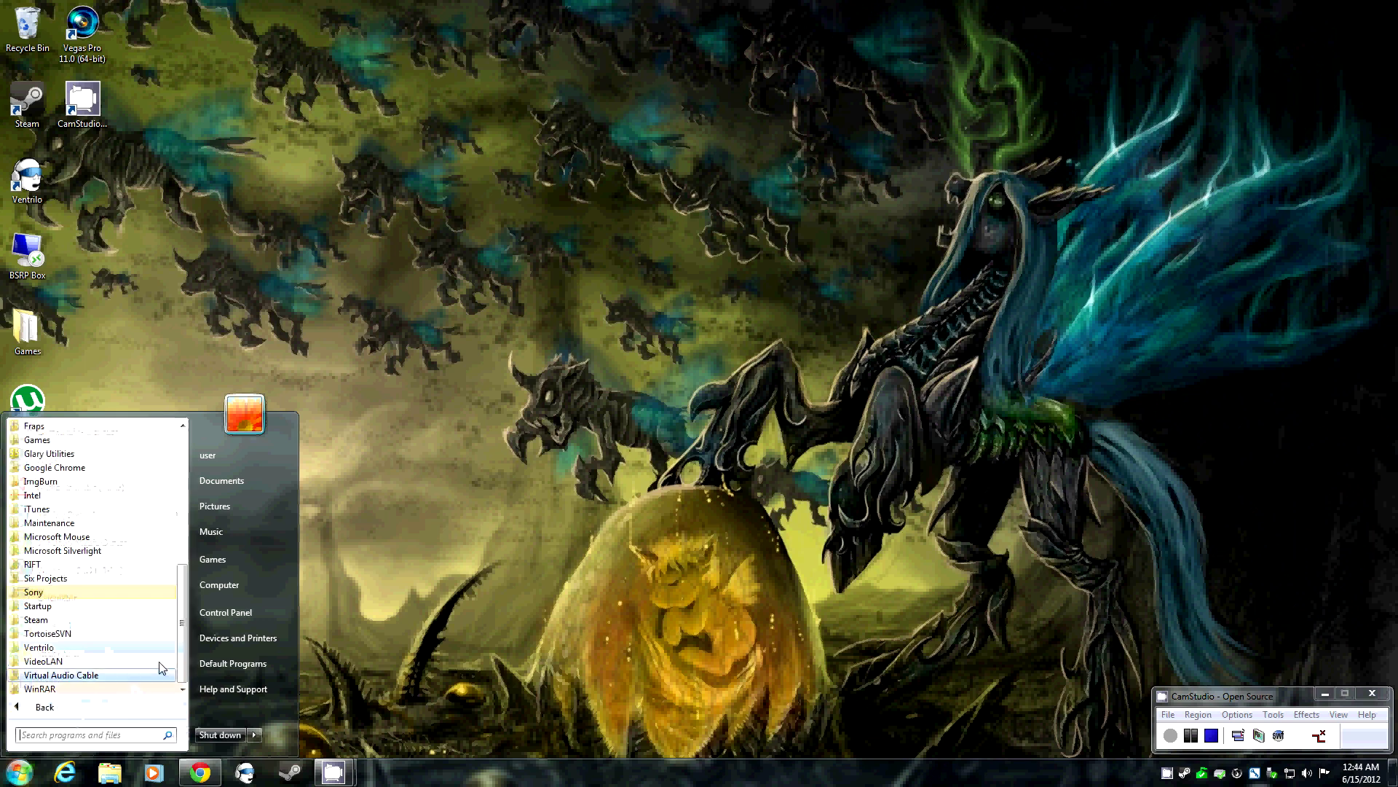
left_click(84, 677)
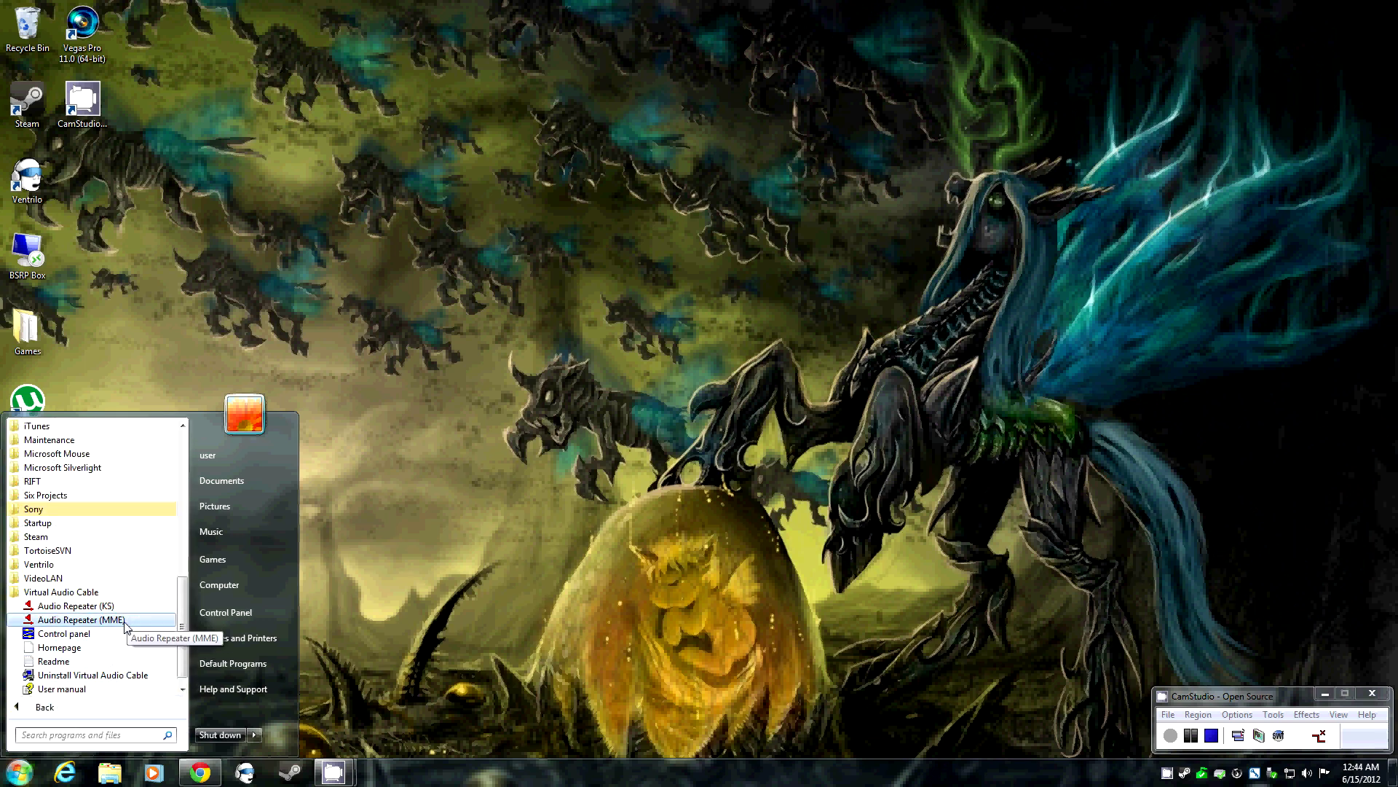
left_click(82, 619)
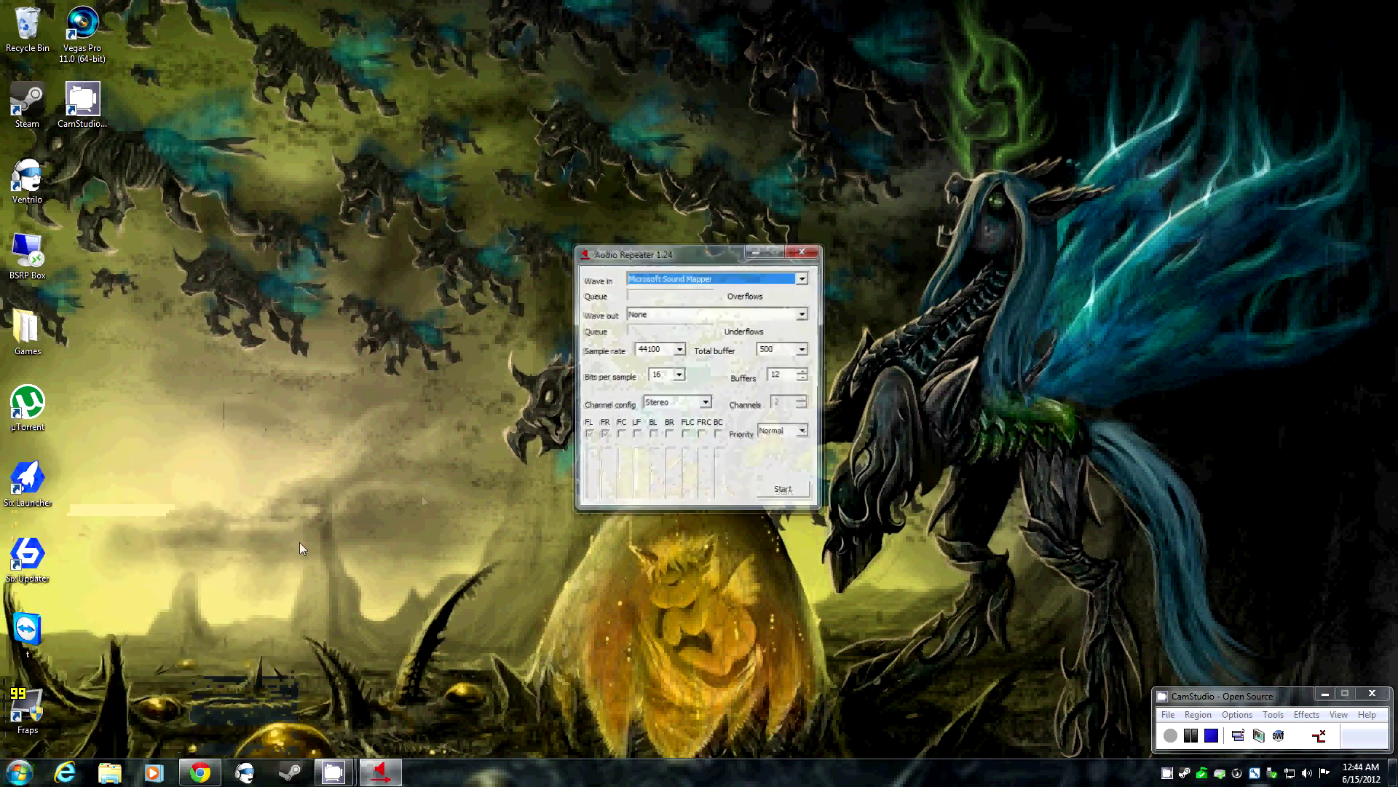
left_click(20, 772)
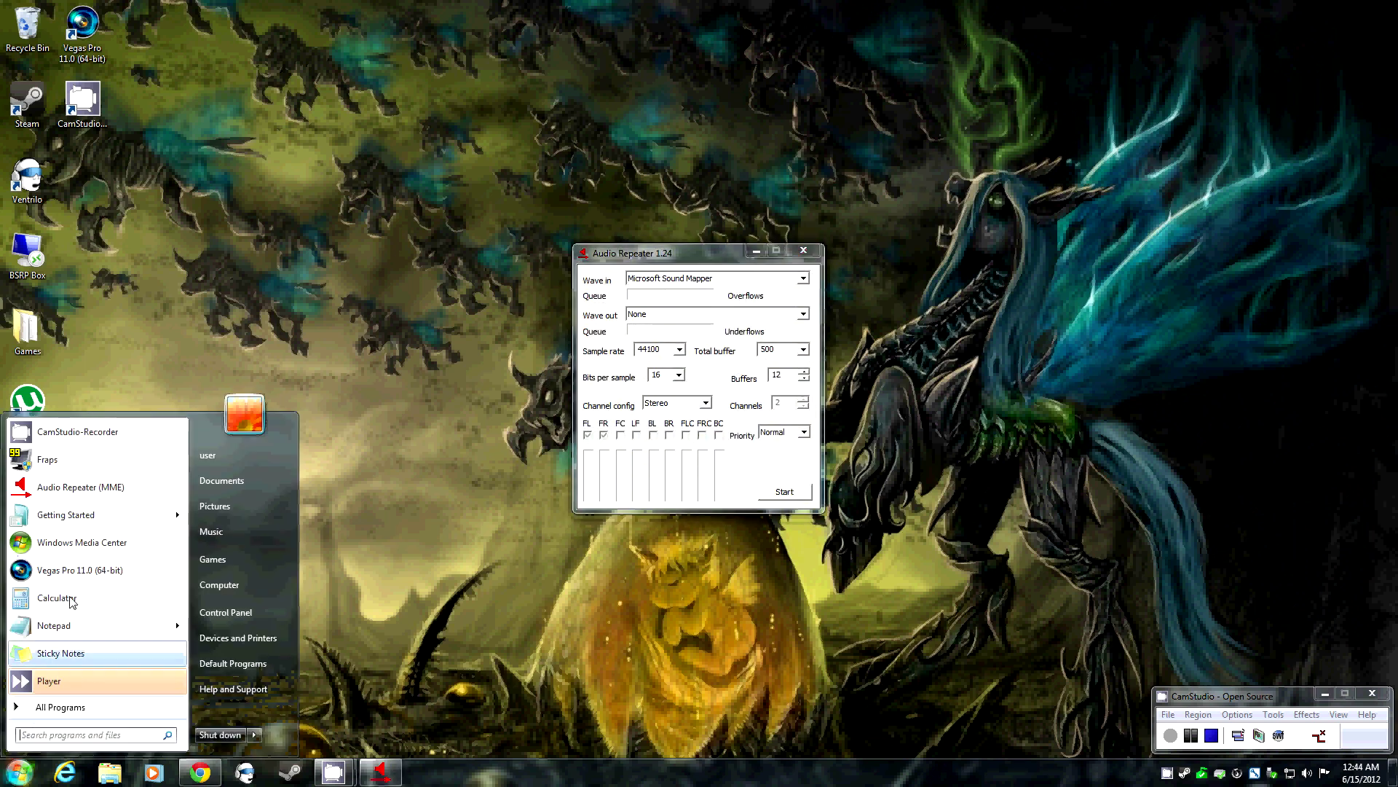
left_click(84, 486)
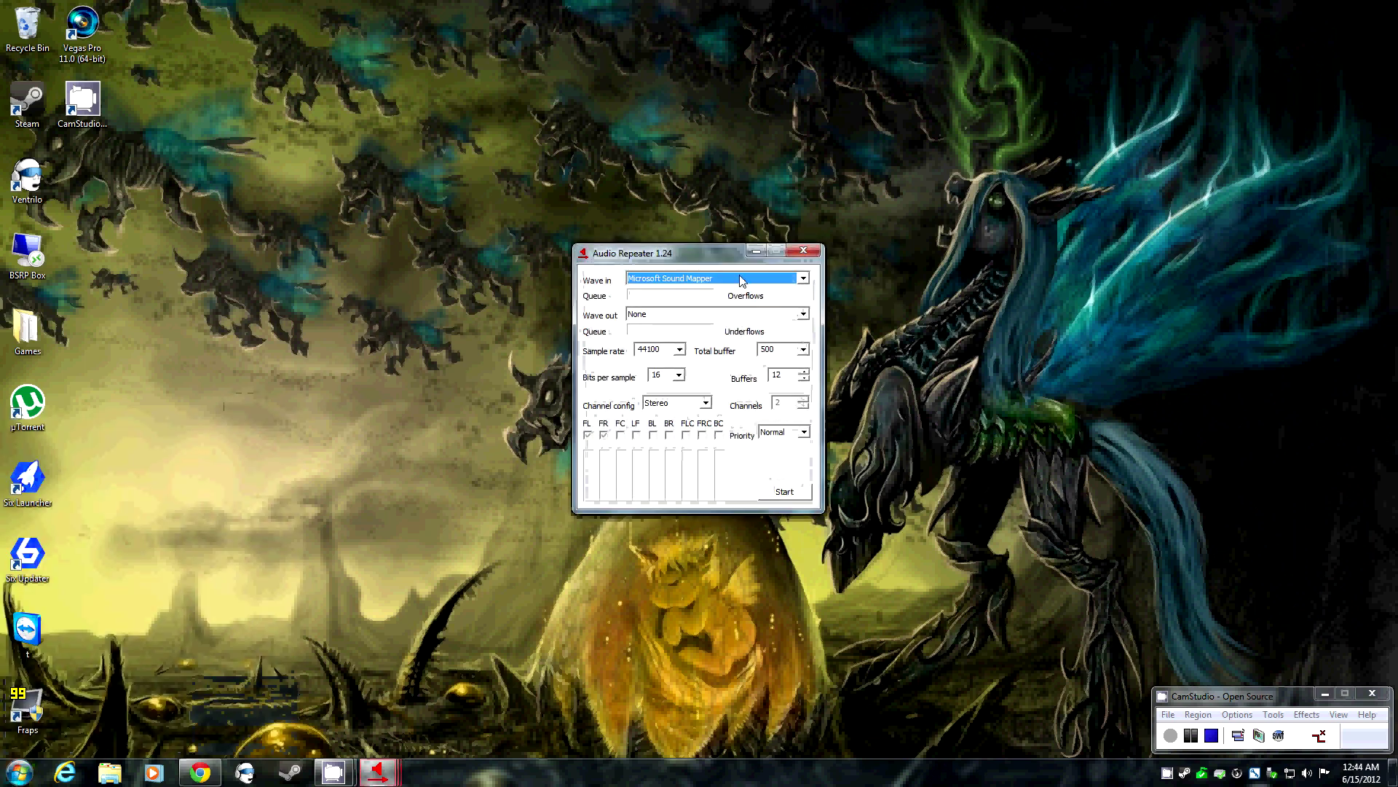
left_click_drag(718, 255, 464, 255)
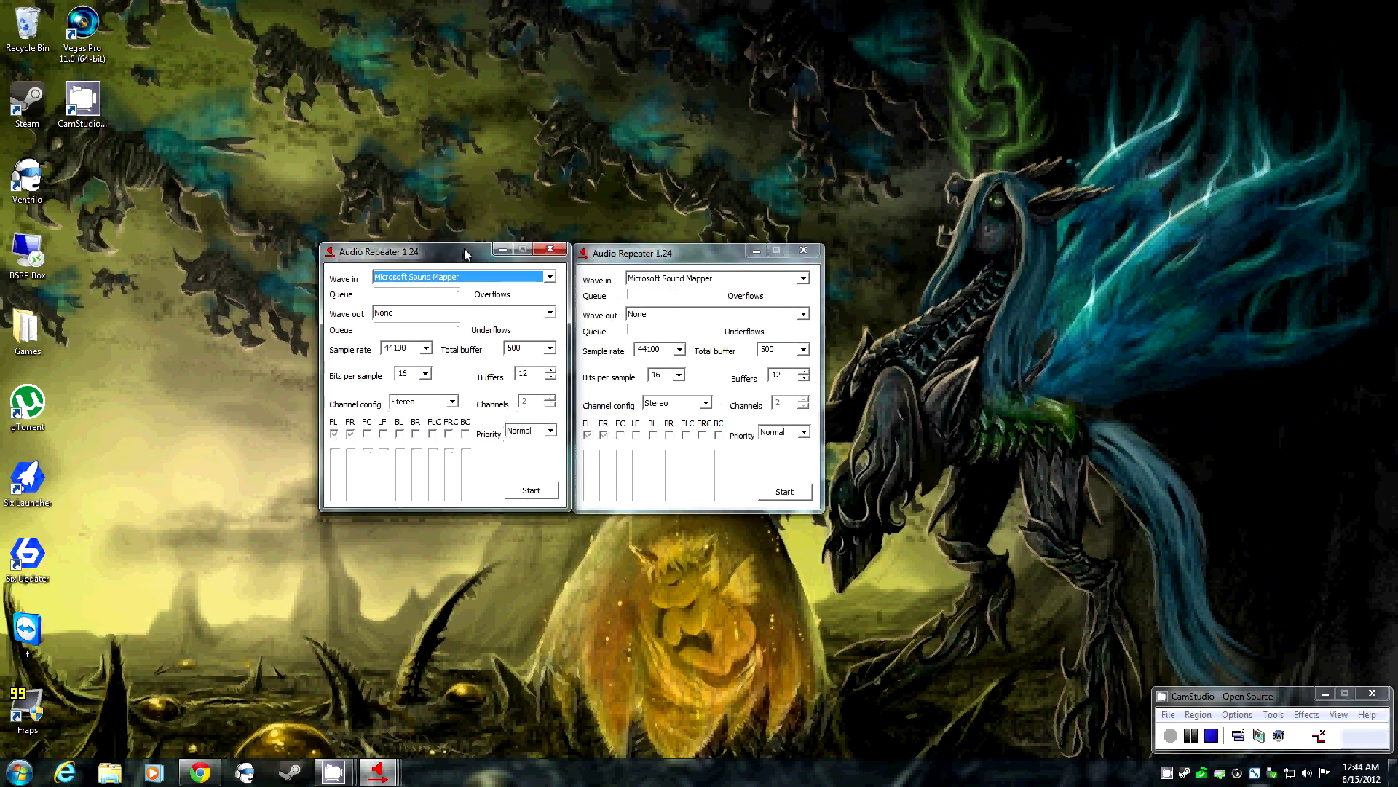
left_click_drag(658, 252, 911, 253)
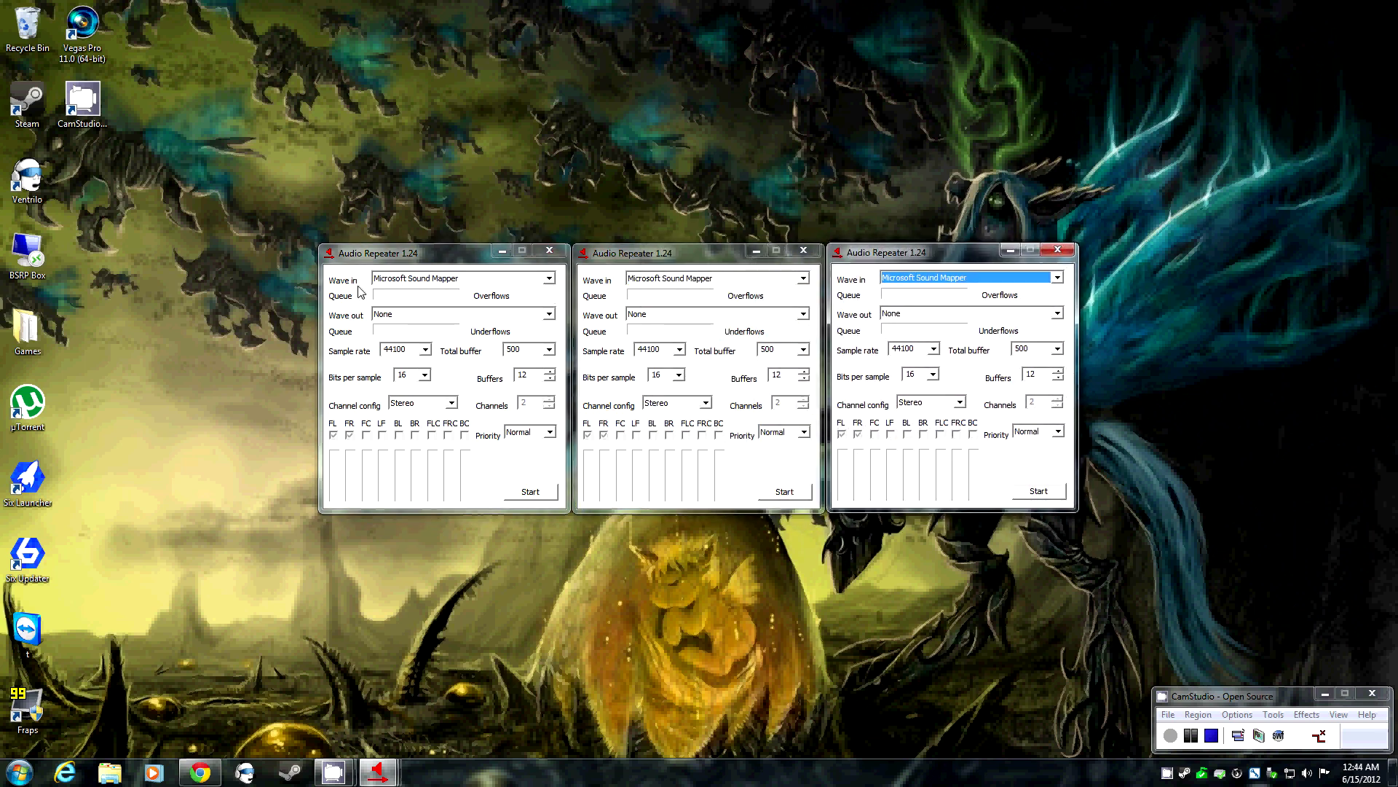
Step: Set the first repeater's Wave in to Microphone (USB Audio Device)
left_click(543, 280)
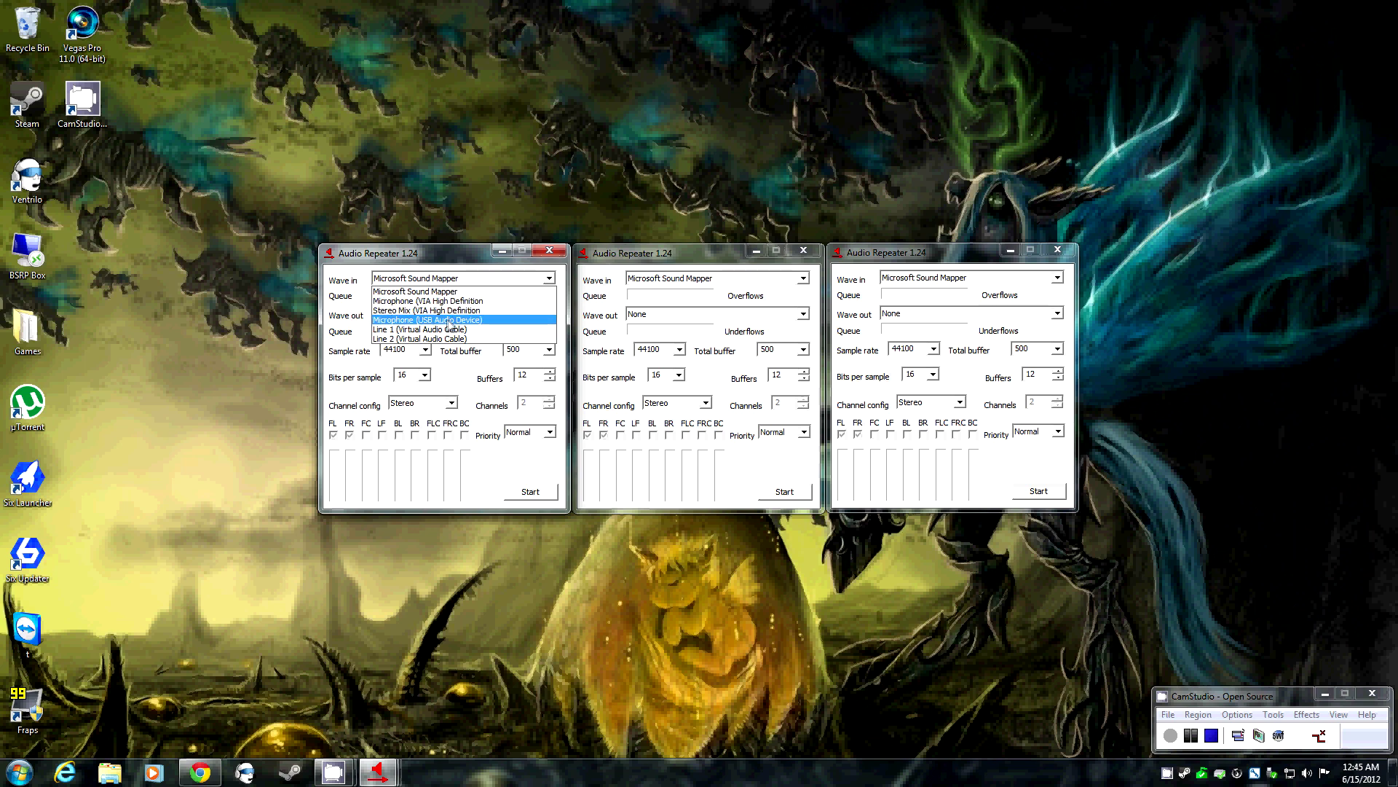
left_click(449, 321)
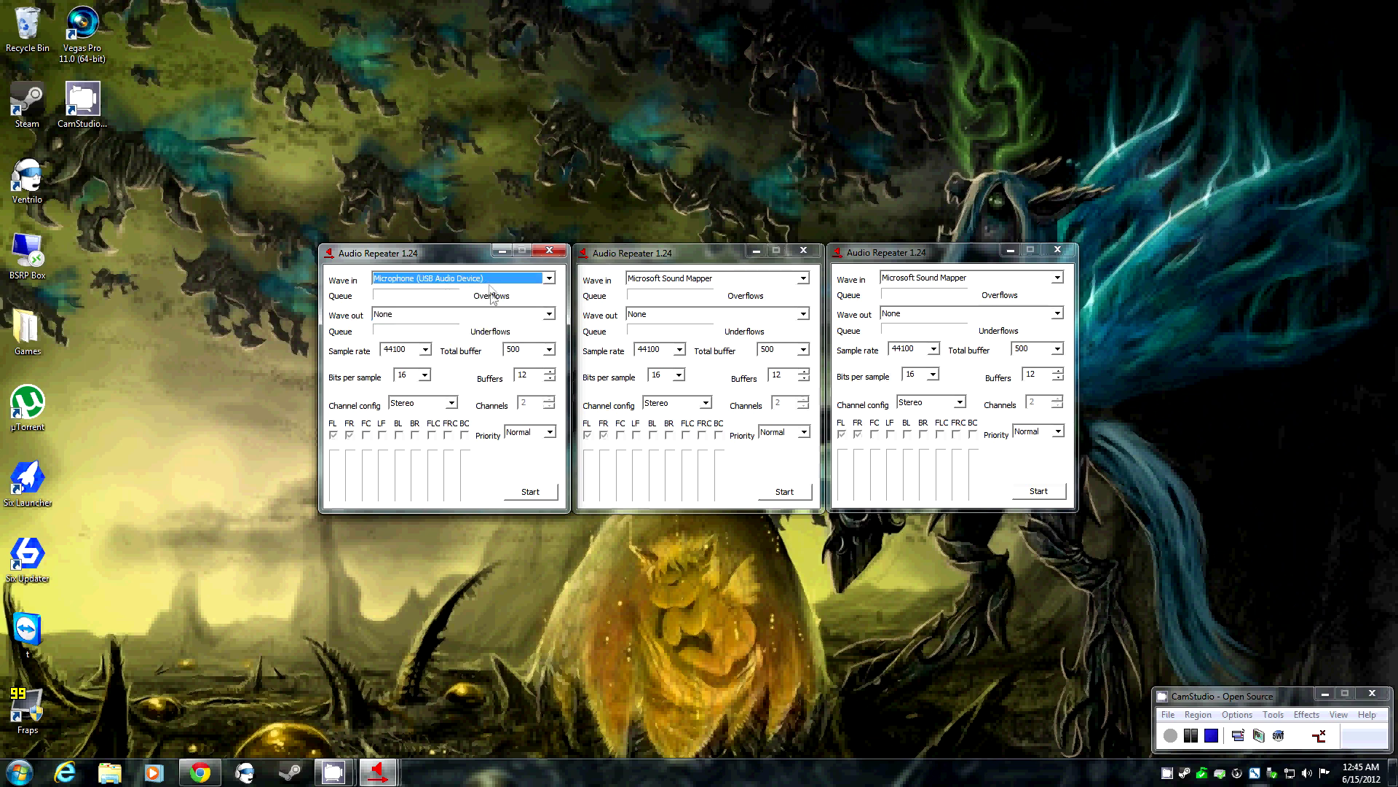
left_click(548, 315)
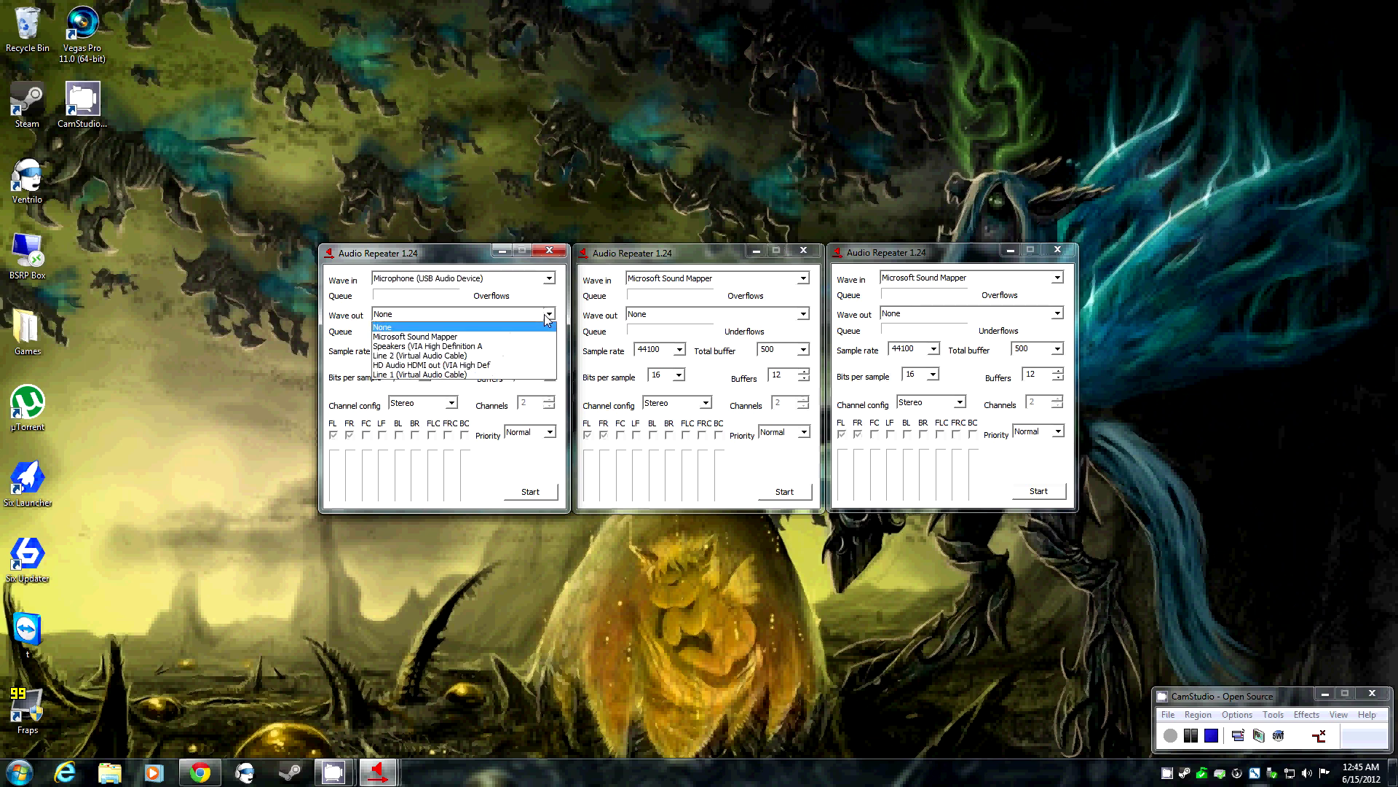
Step: Send the first repeater's output to Line 2 and route the middle repeater from Line 1 to Line 2
left_click(485, 360)
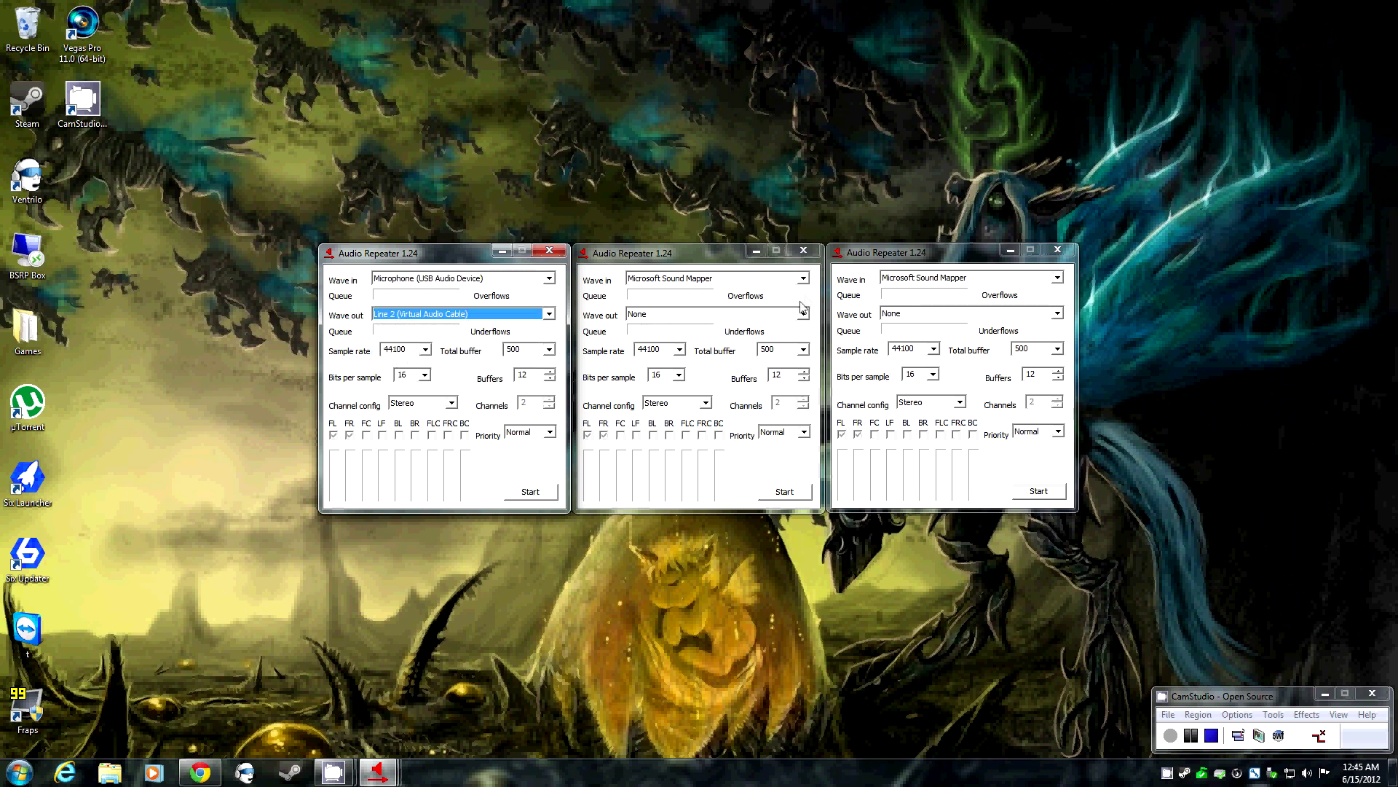
left_click(748, 284)
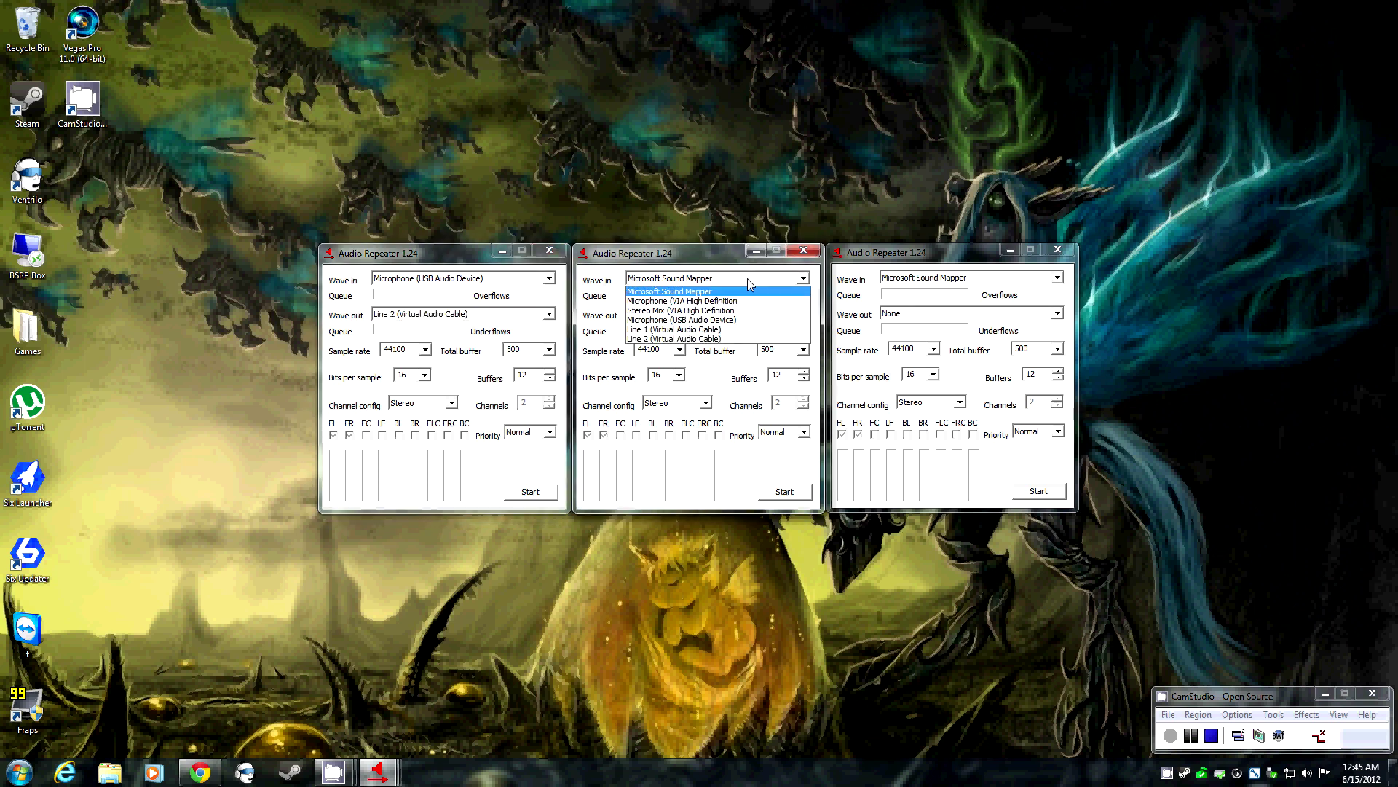
left_click(674, 329)
left_click(706, 314)
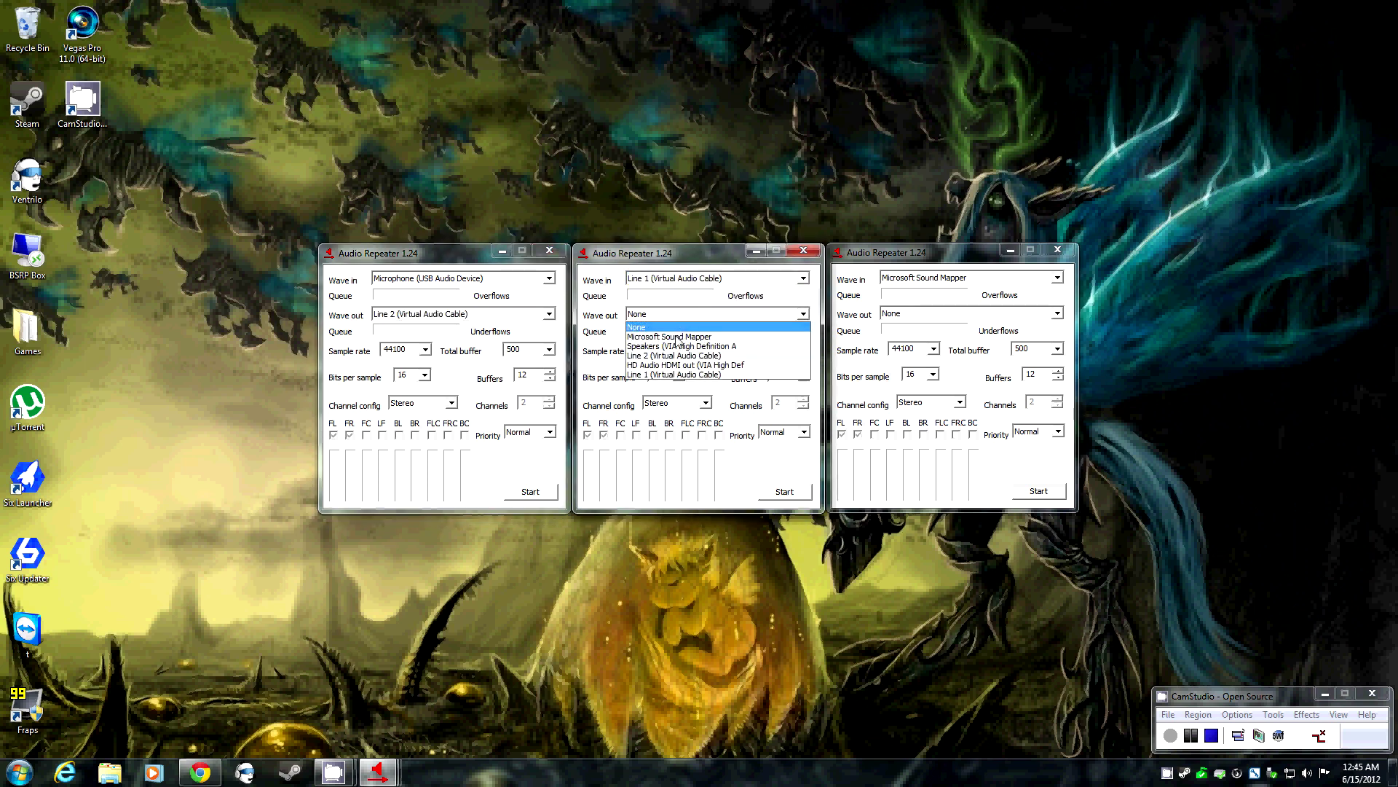
left_click(671, 356)
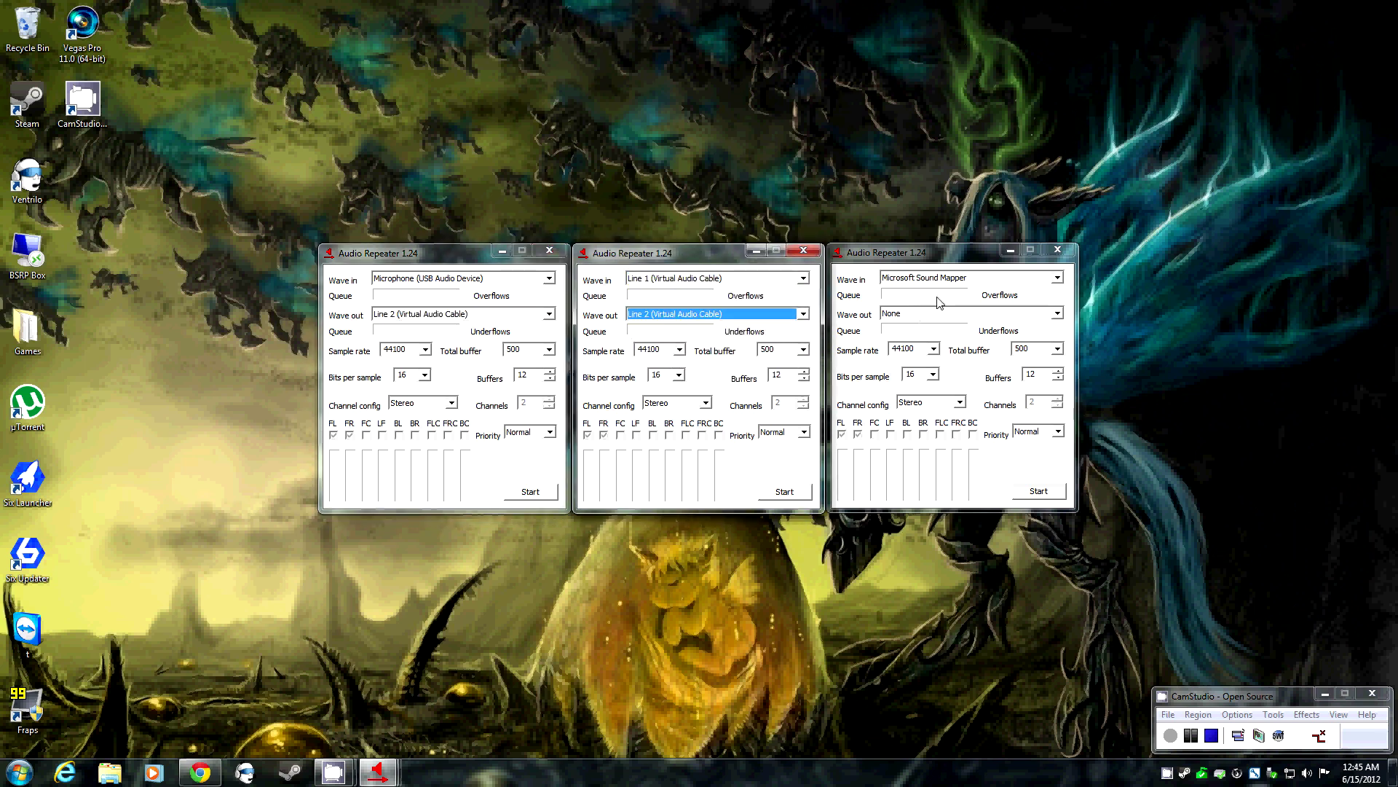
Step: Route the third repeater from Line 1 to the Speakers
left_click(1026, 283)
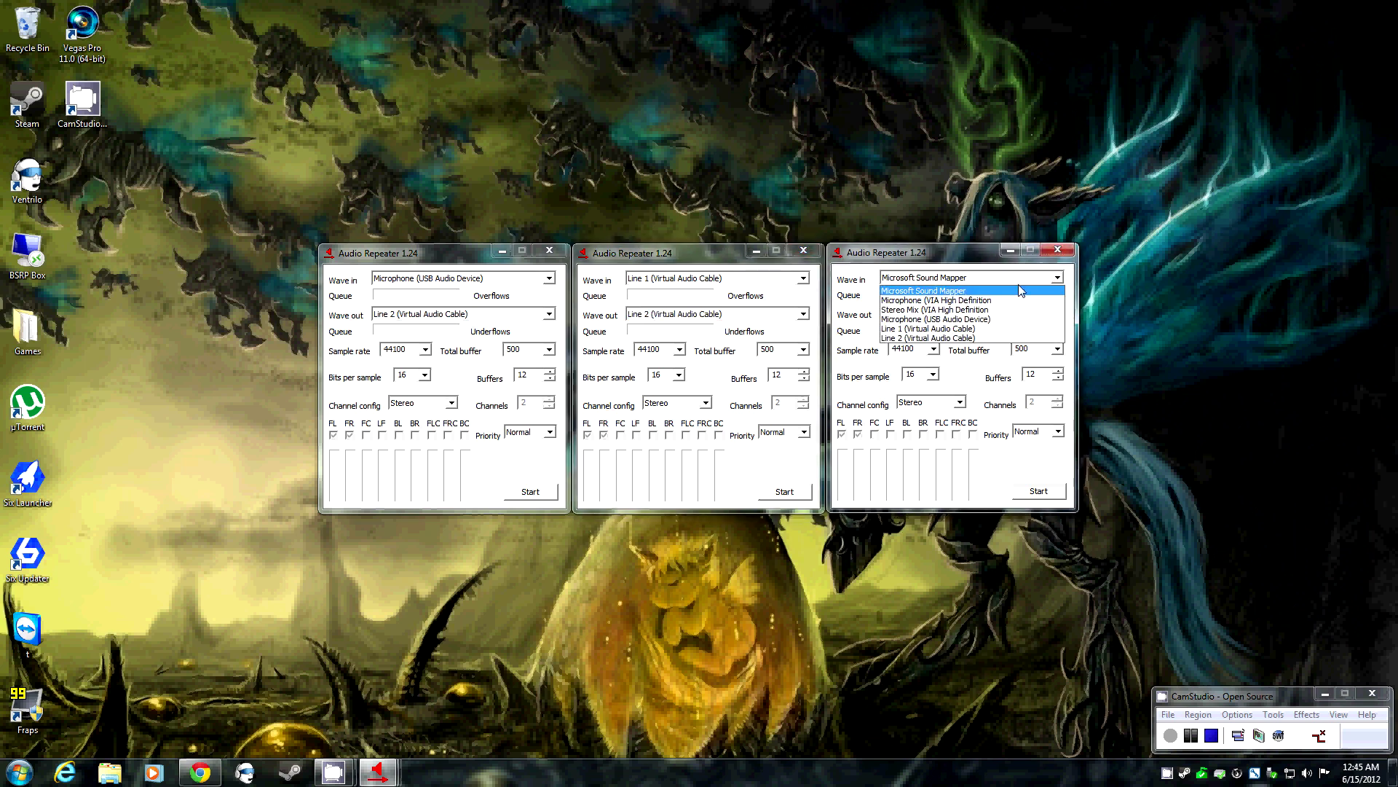
left_click(965, 329)
left_click(965, 314)
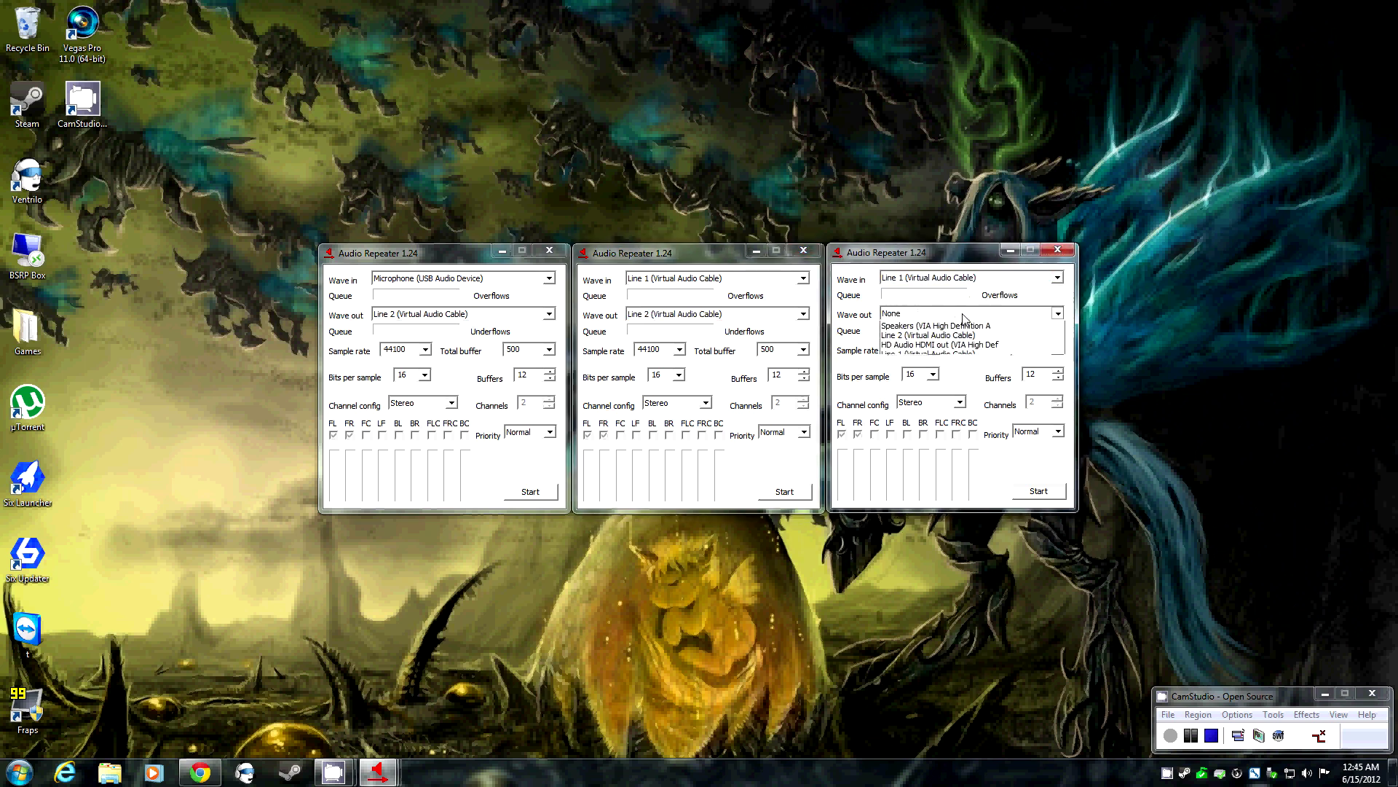
left_click(956, 346)
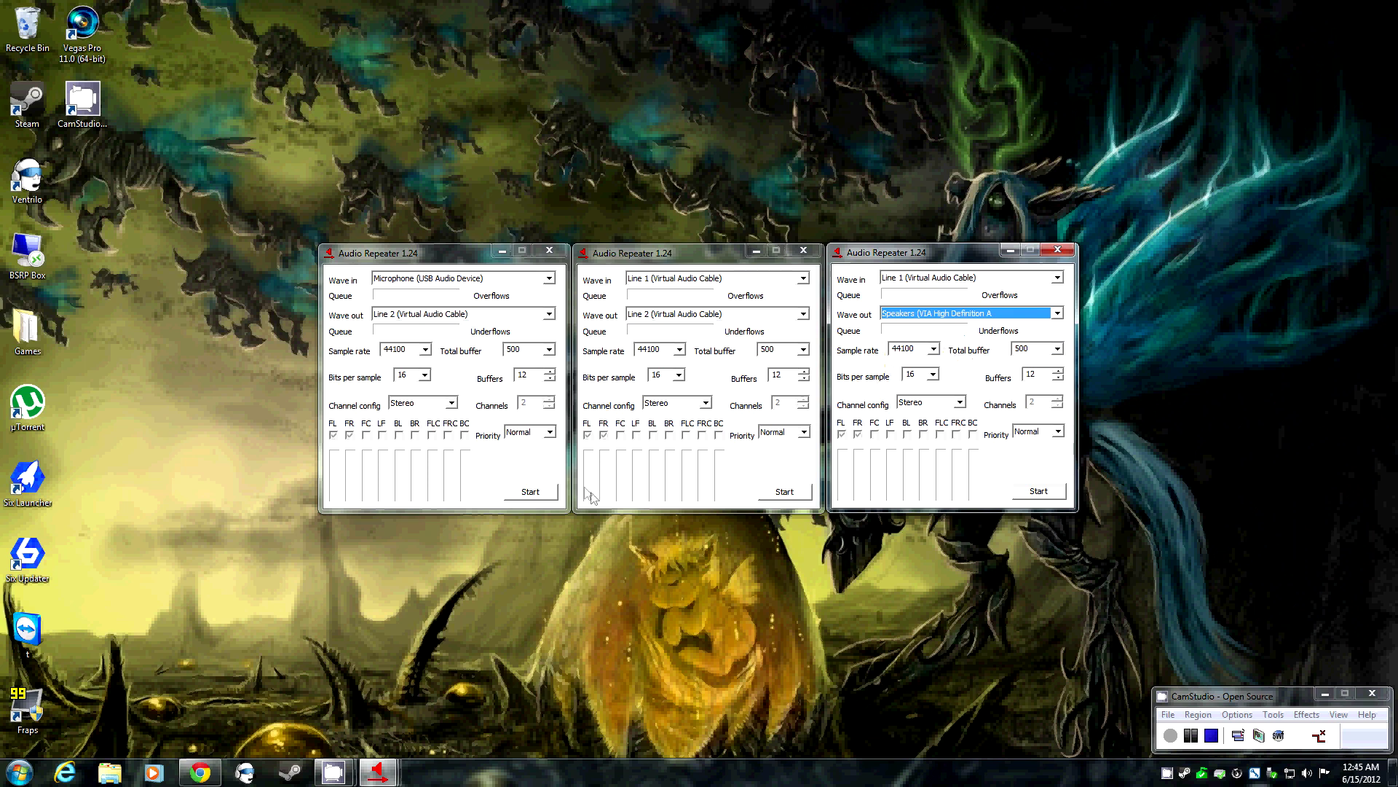
Step: Start all three repeaters
left_click(538, 493)
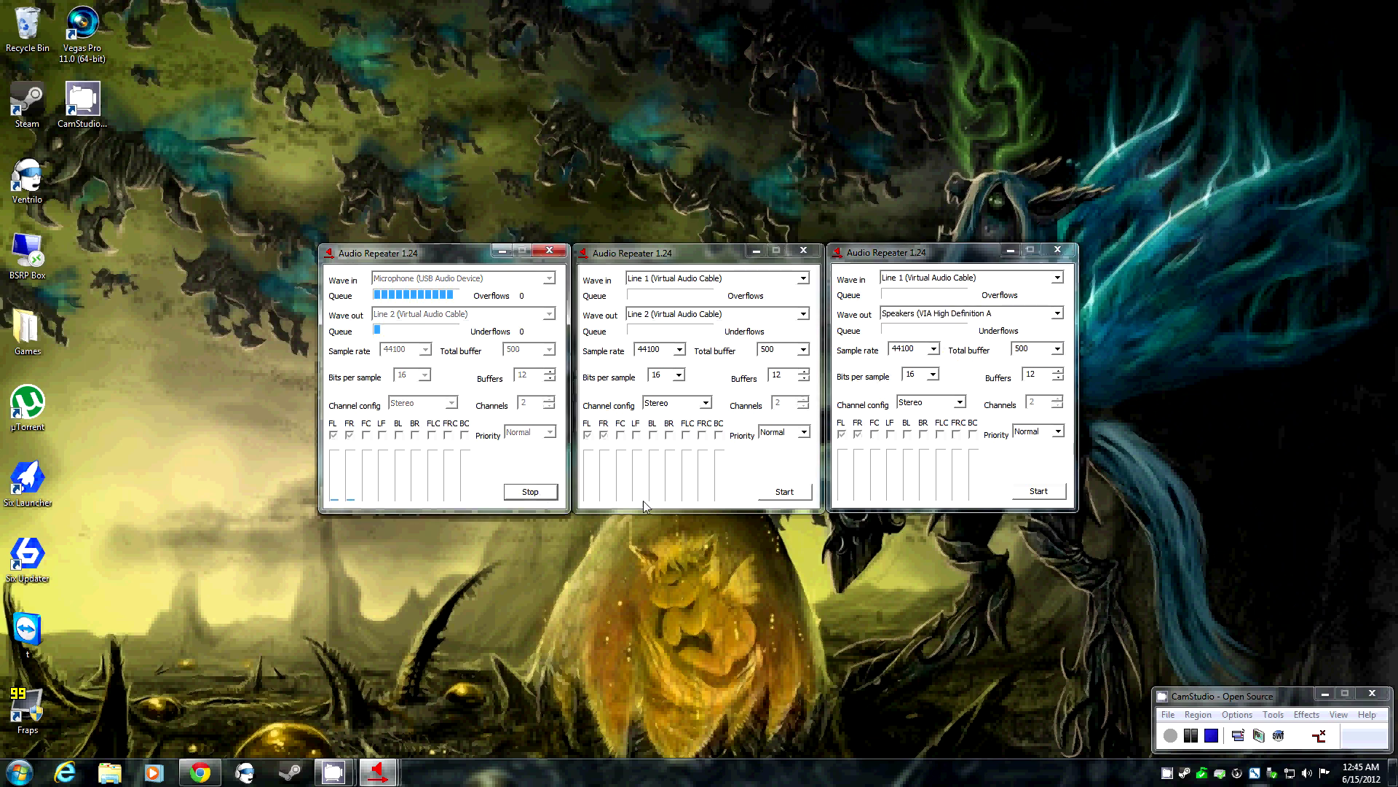
left_click(784, 492)
left_click(1027, 493)
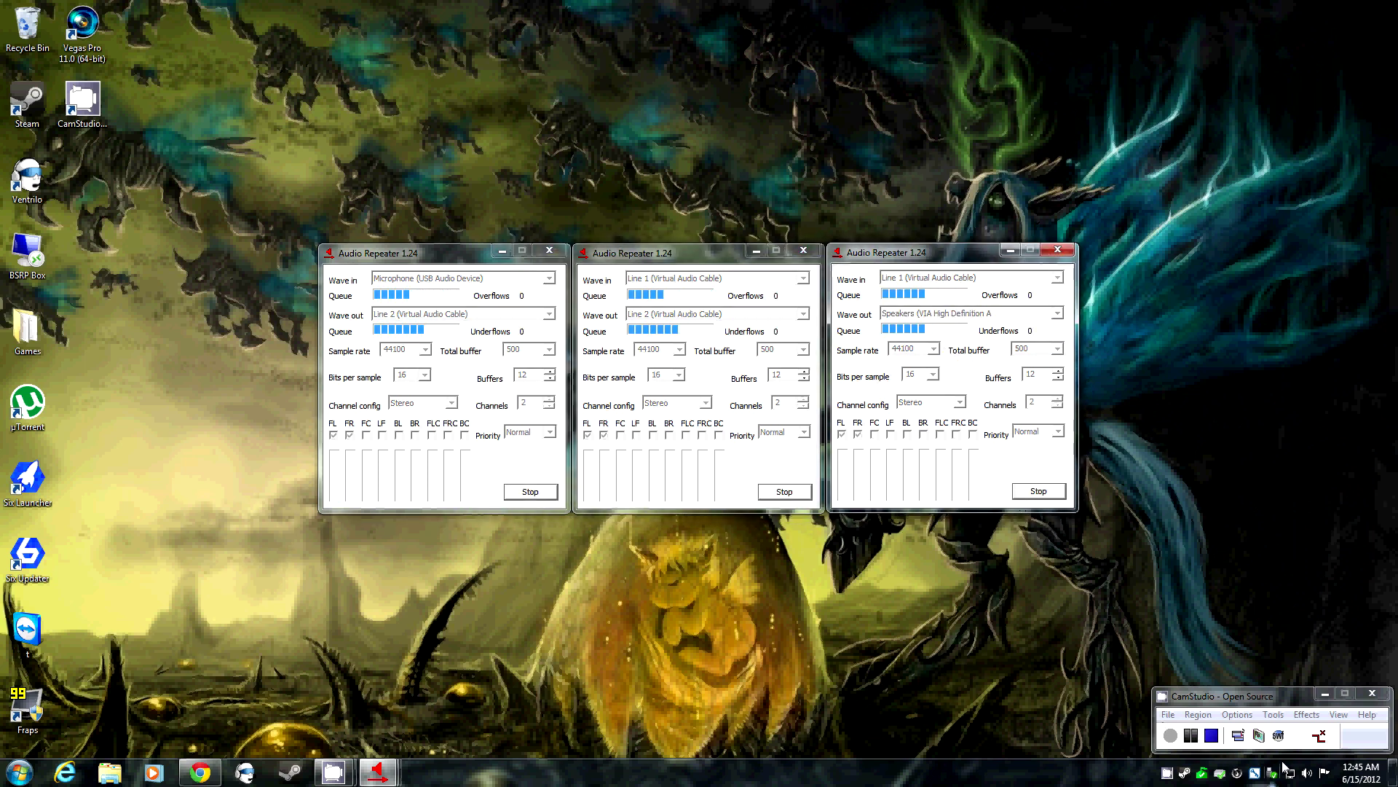
Step: Make Line 1 the default playback device in the Windows Sound settings
right_click(1310, 775)
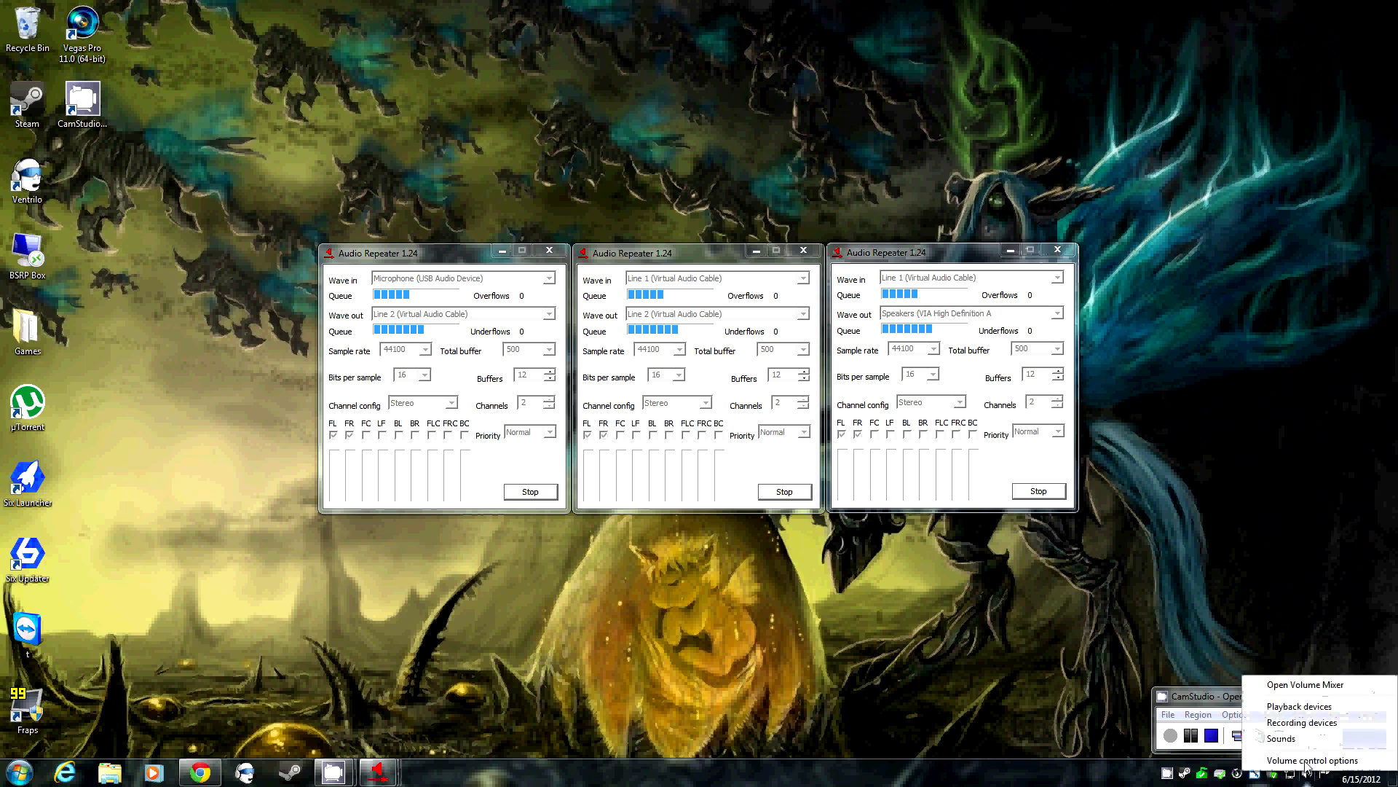
left_click(1300, 706)
scroll(264, 320, "down", 3)
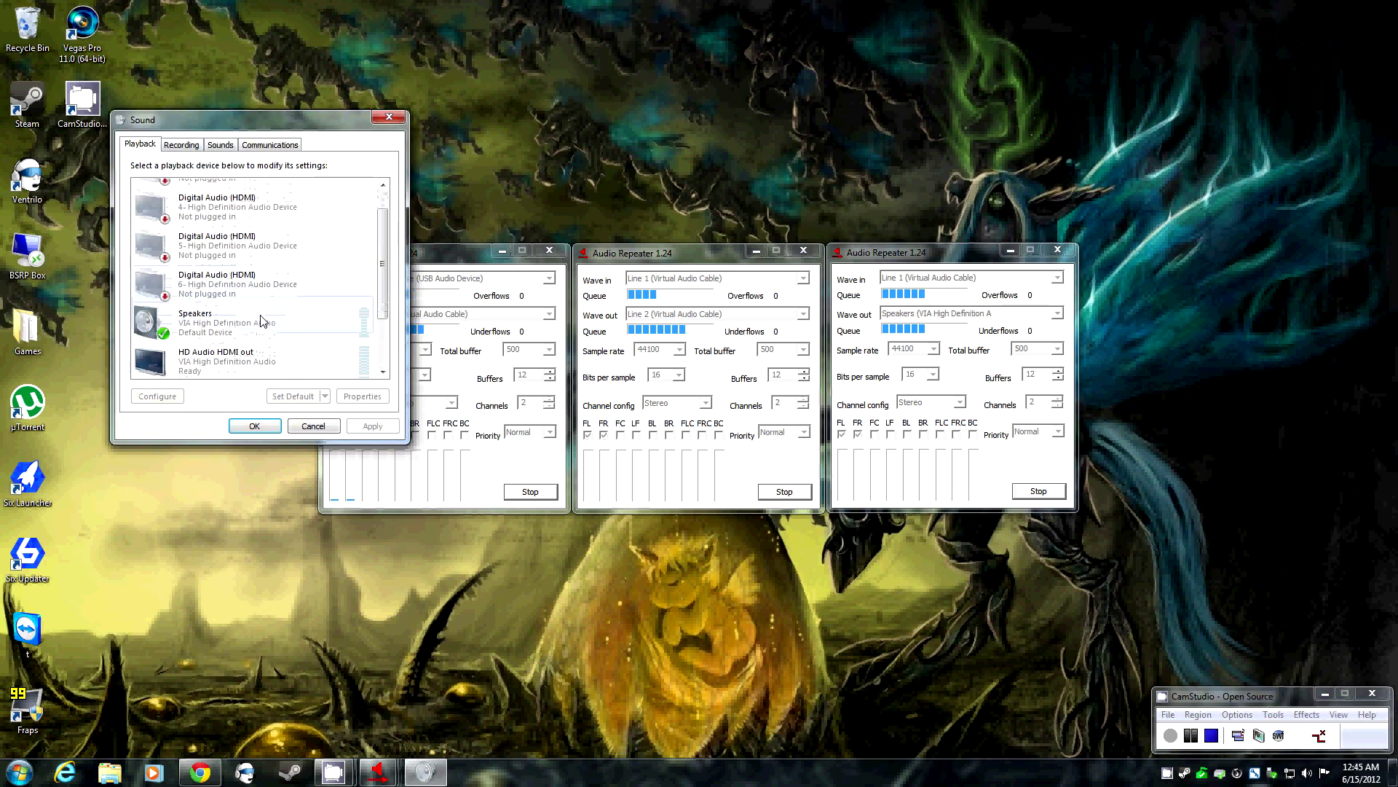
scroll(262, 313, "down", 2)
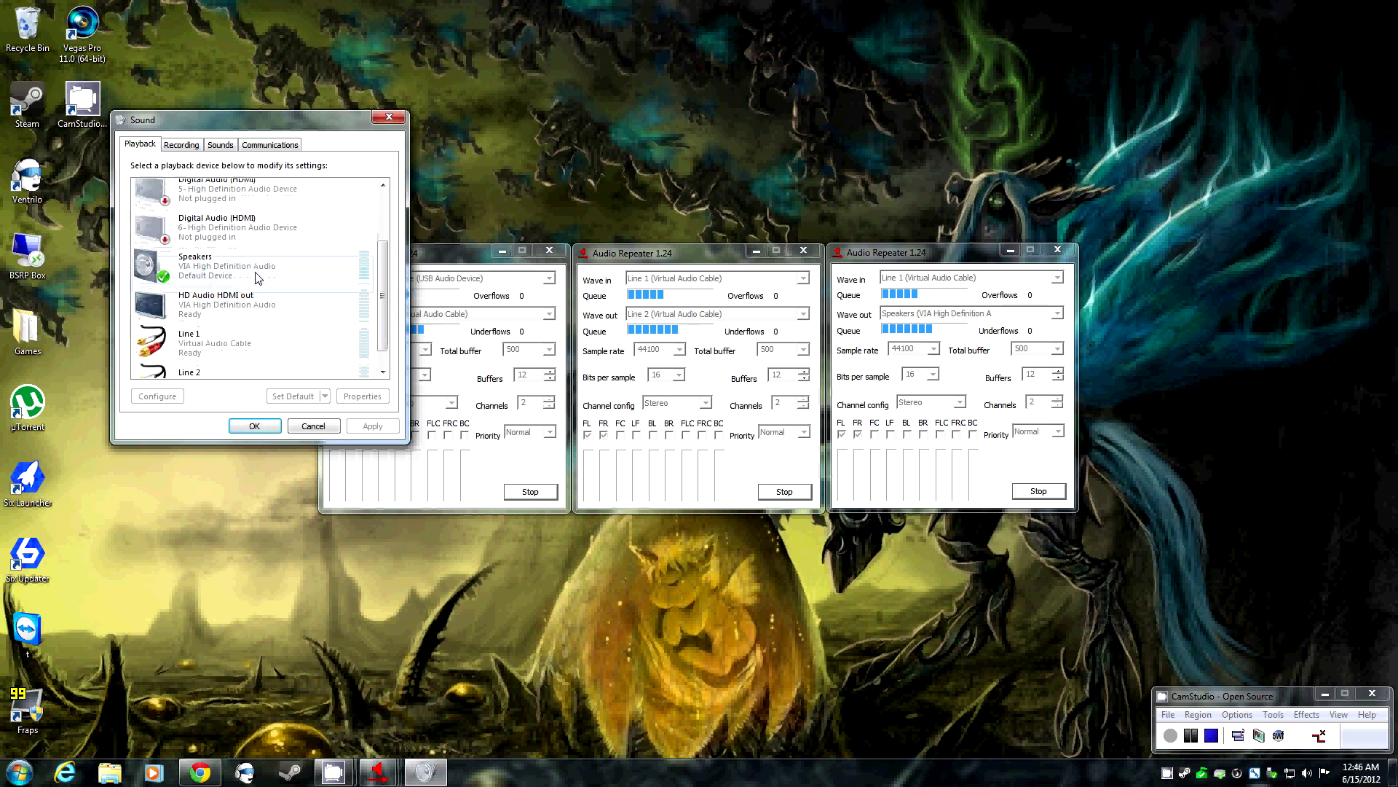
left_click(198, 343)
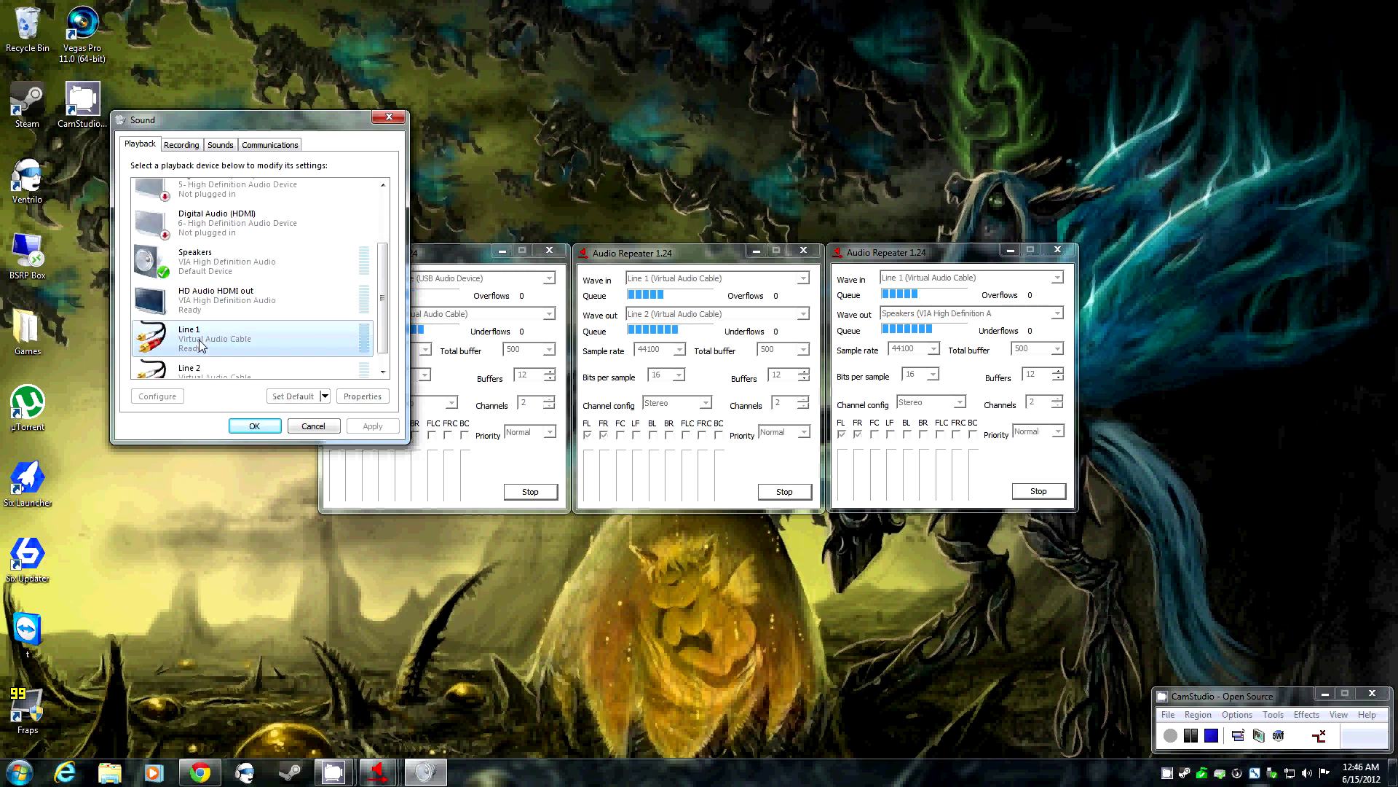
left_click(295, 399)
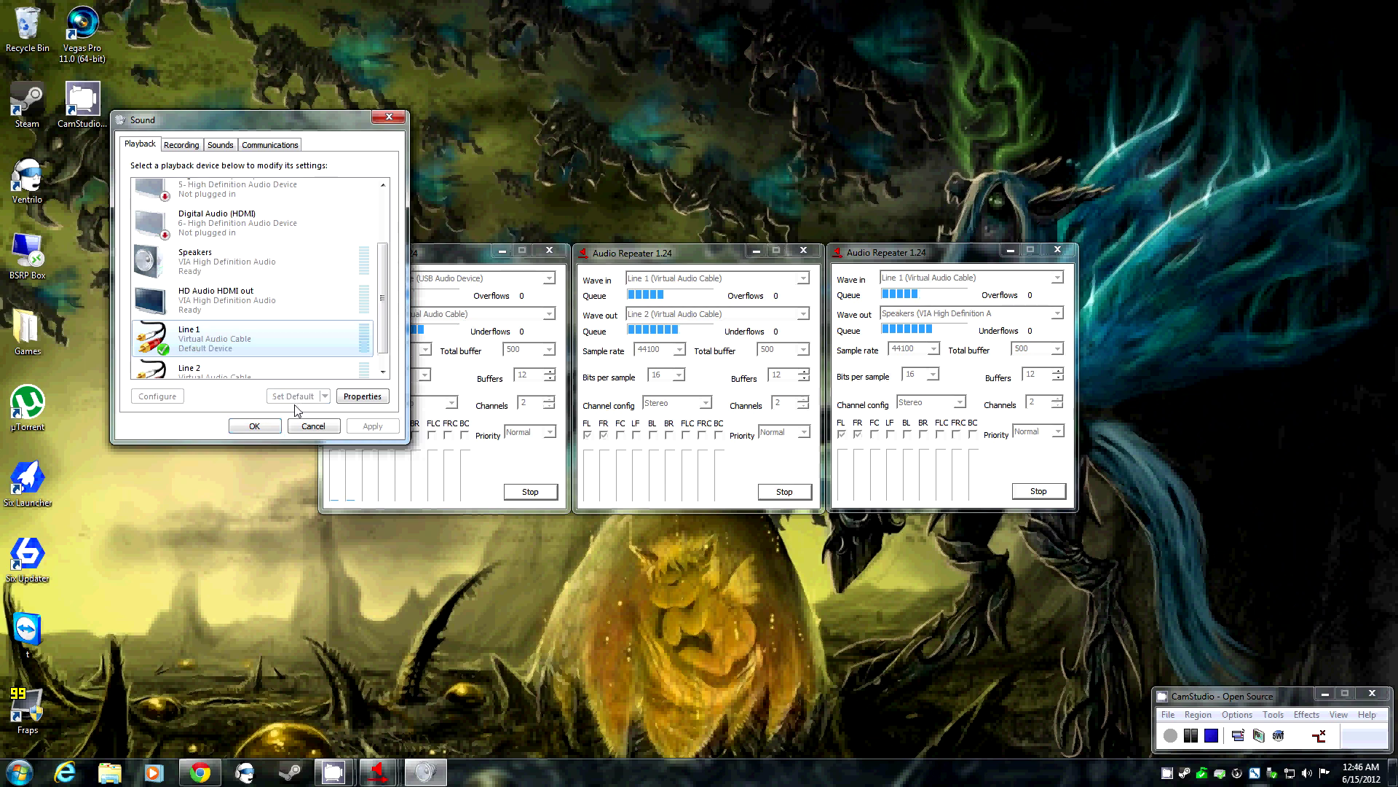
Step: Make Line 2 the default recording device and confirm with OK
left_click(182, 144)
scroll(385, 270, "down", 2)
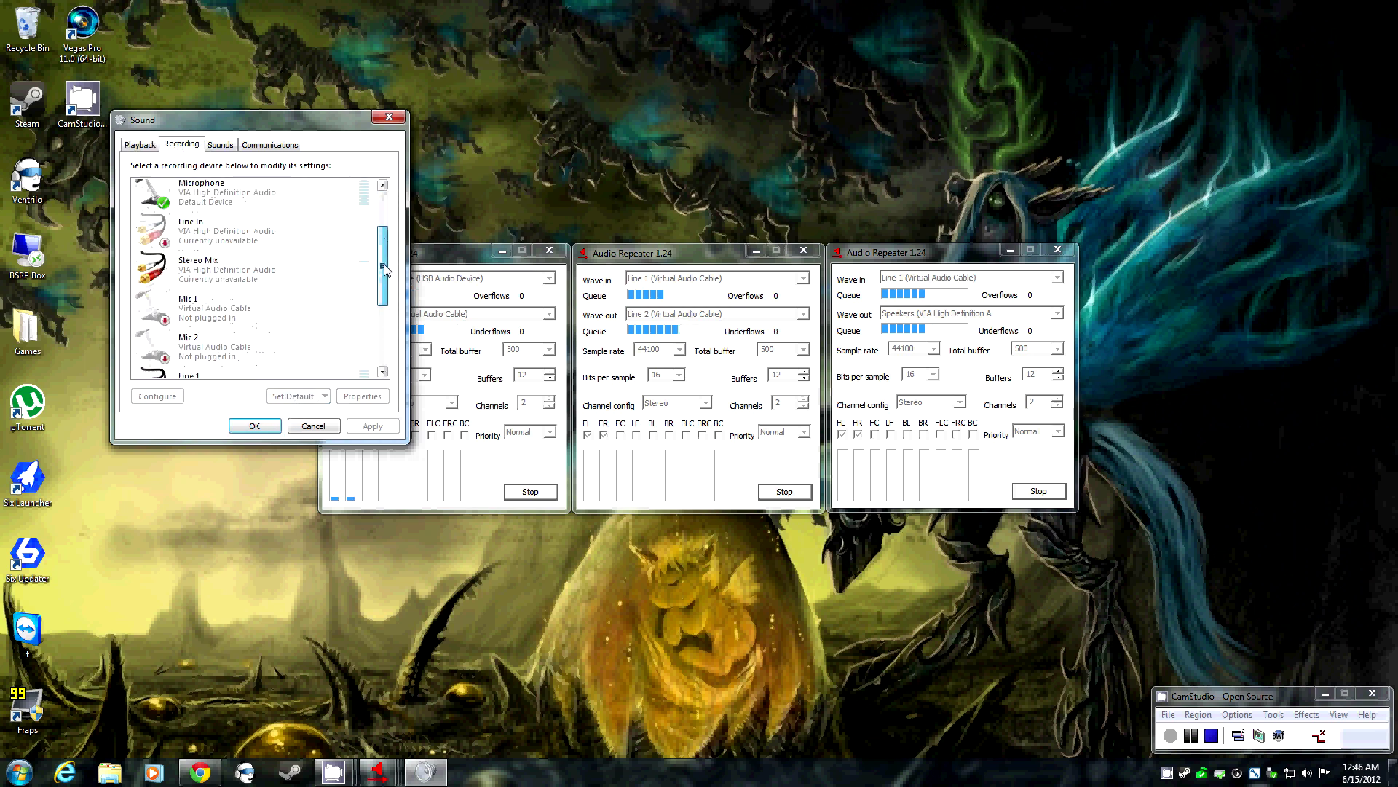
scroll(385, 270, "down", 3)
left_click(277, 320)
left_click(289, 397)
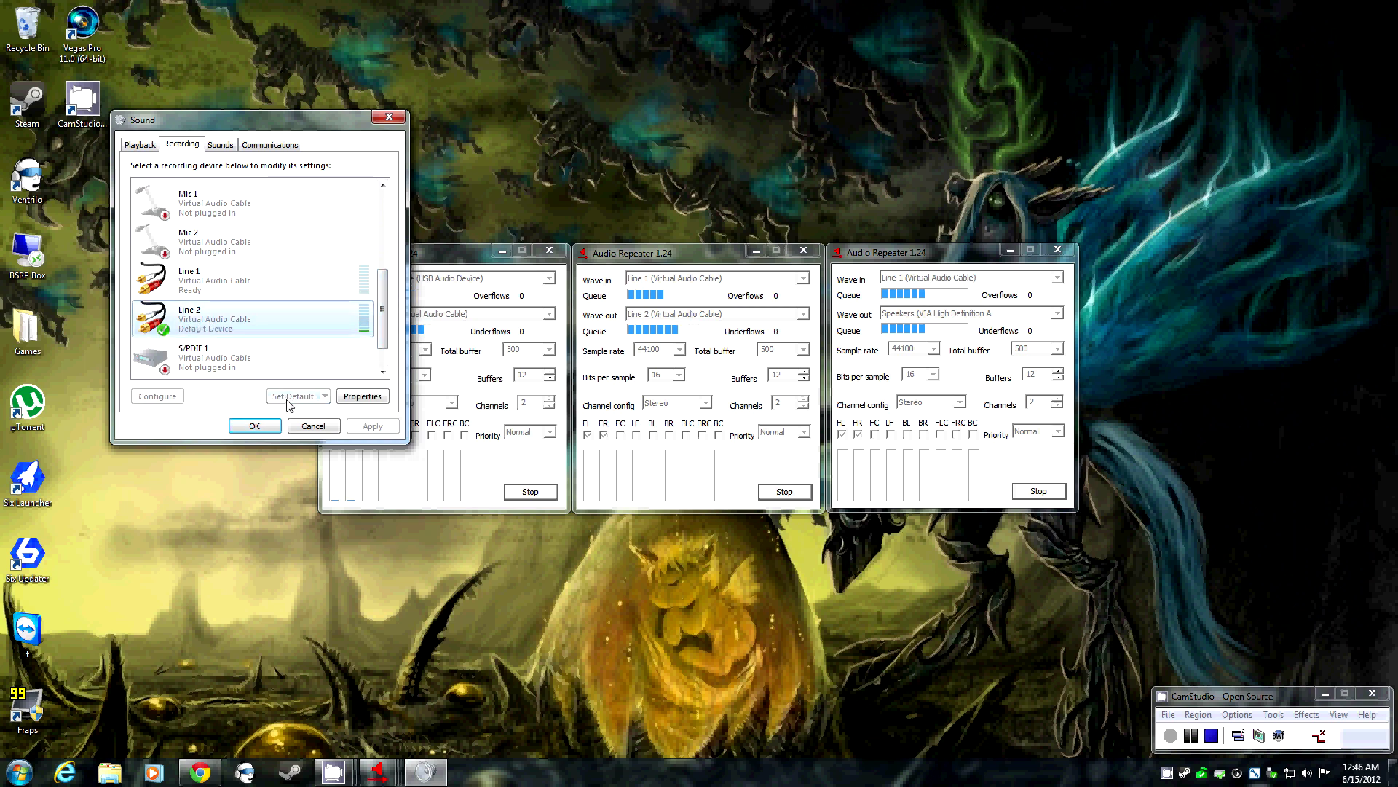
left_click(262, 427)
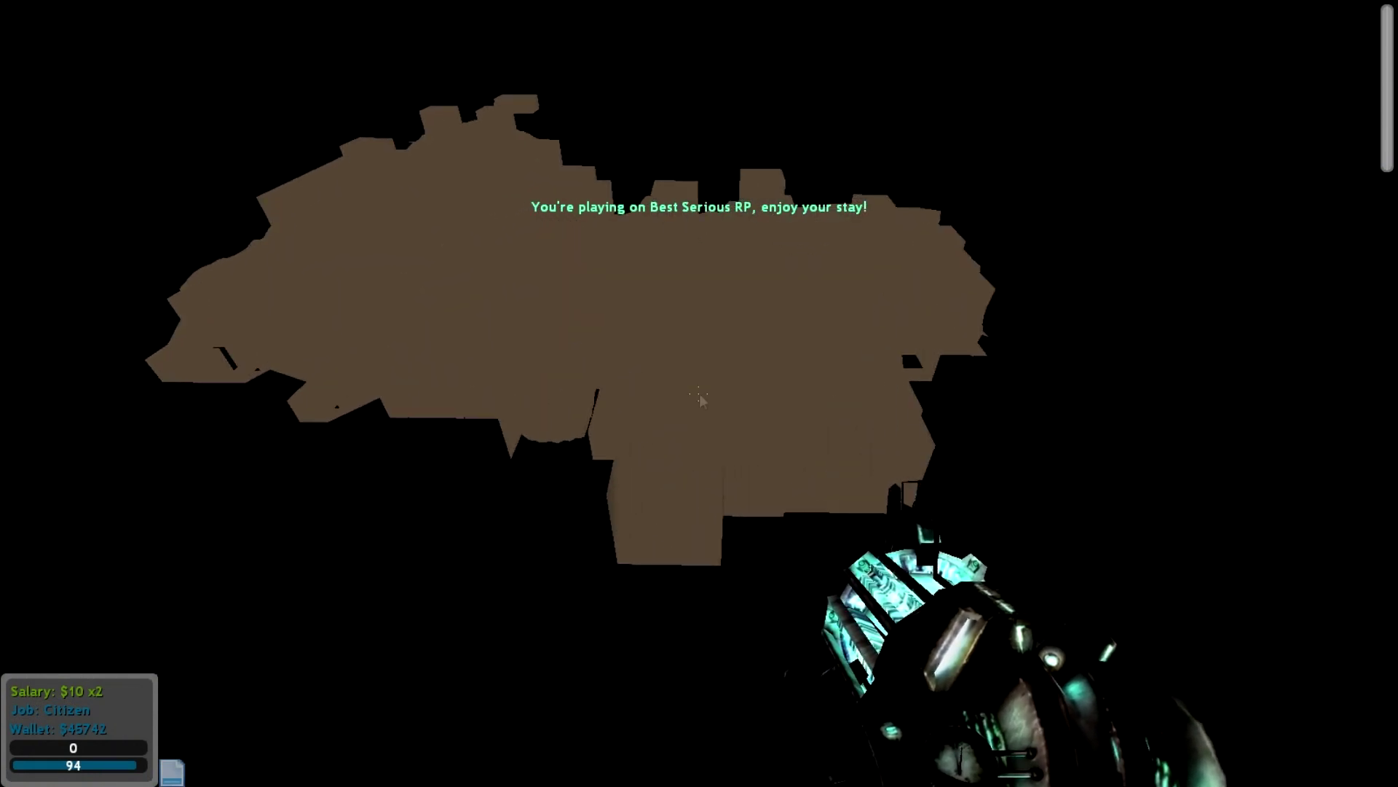
Step: Show the Best Serious RP server's player list in Garry's Mod
key("Tab")
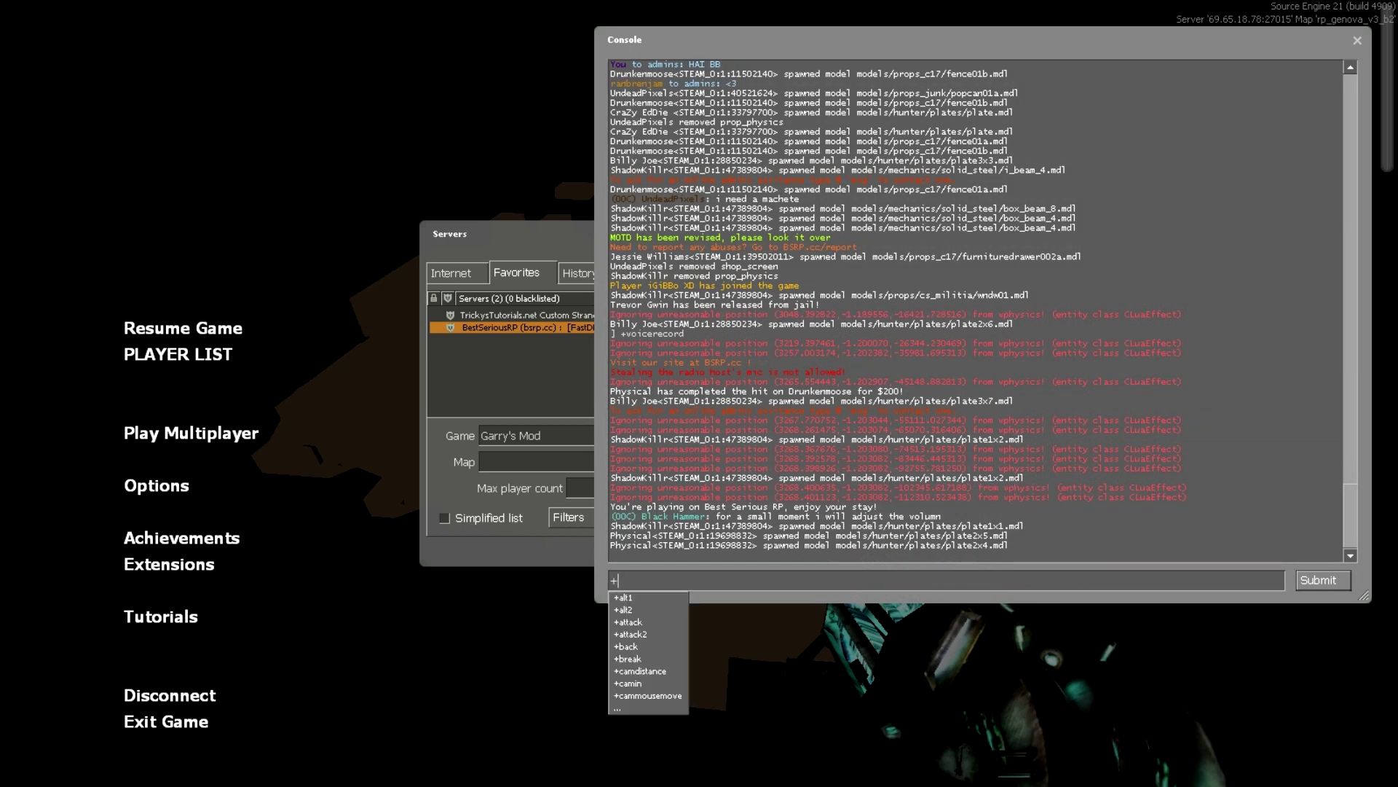
Step: Run the +voicerecord console command and return to gameplay
type("voicerecord")
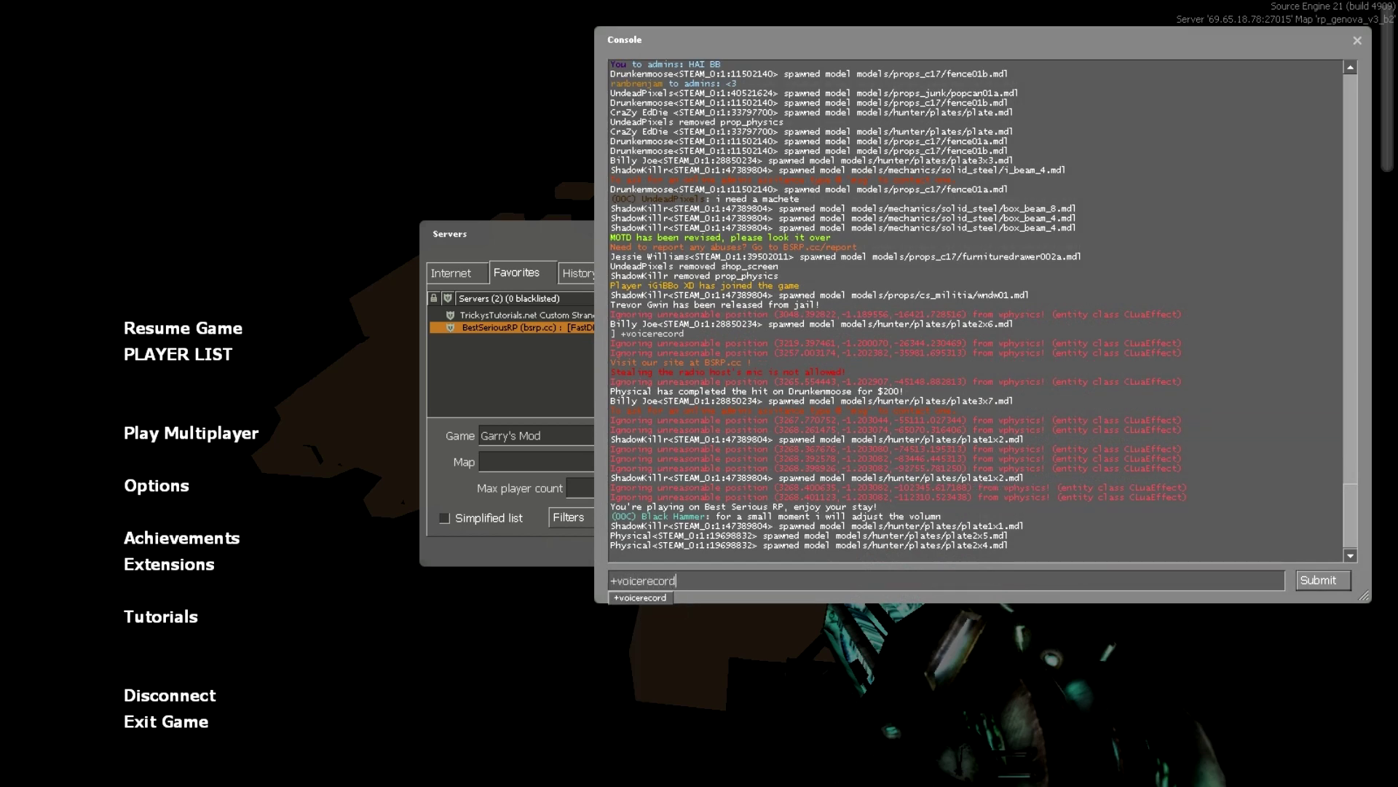
key("Return")
key("Escape")
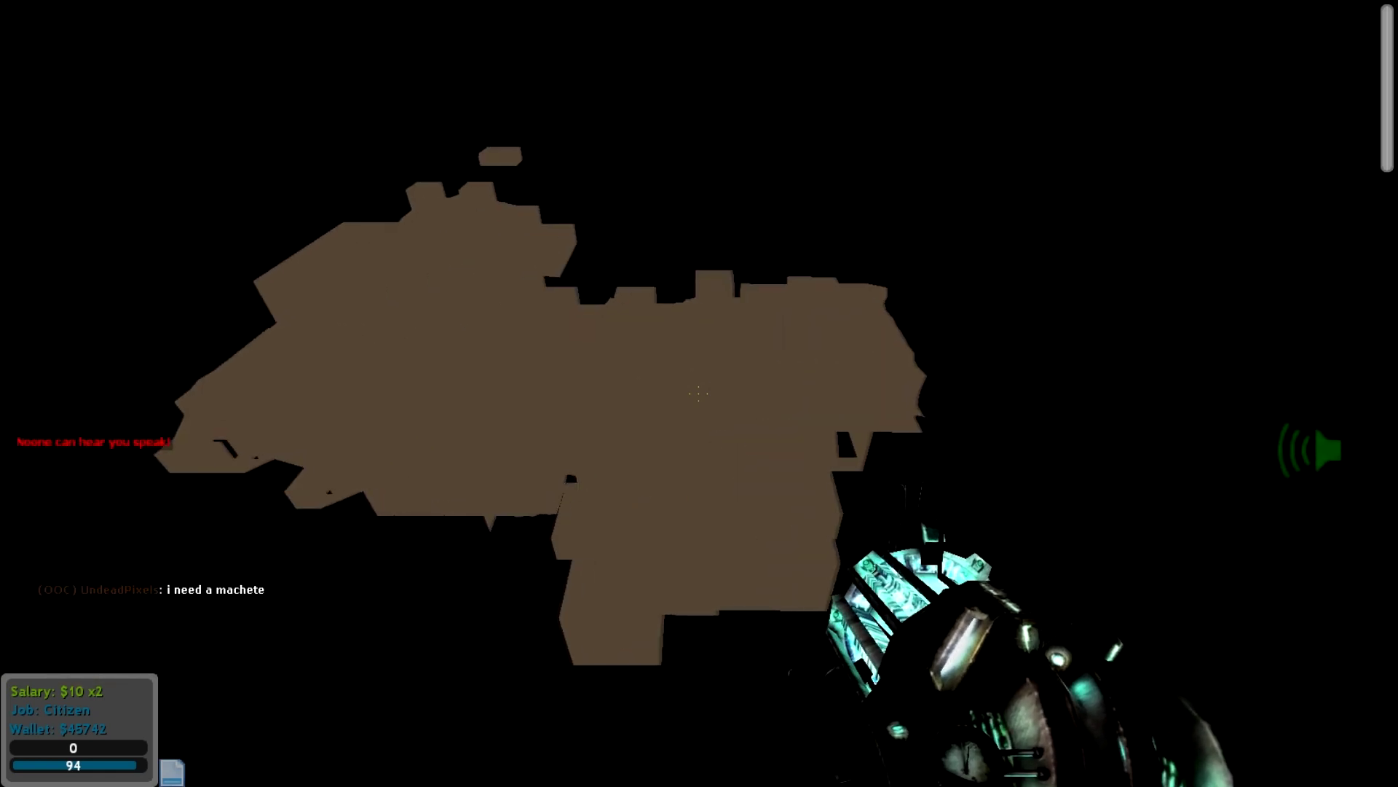
Step: Type HI in the server chat box and send it
key("y")
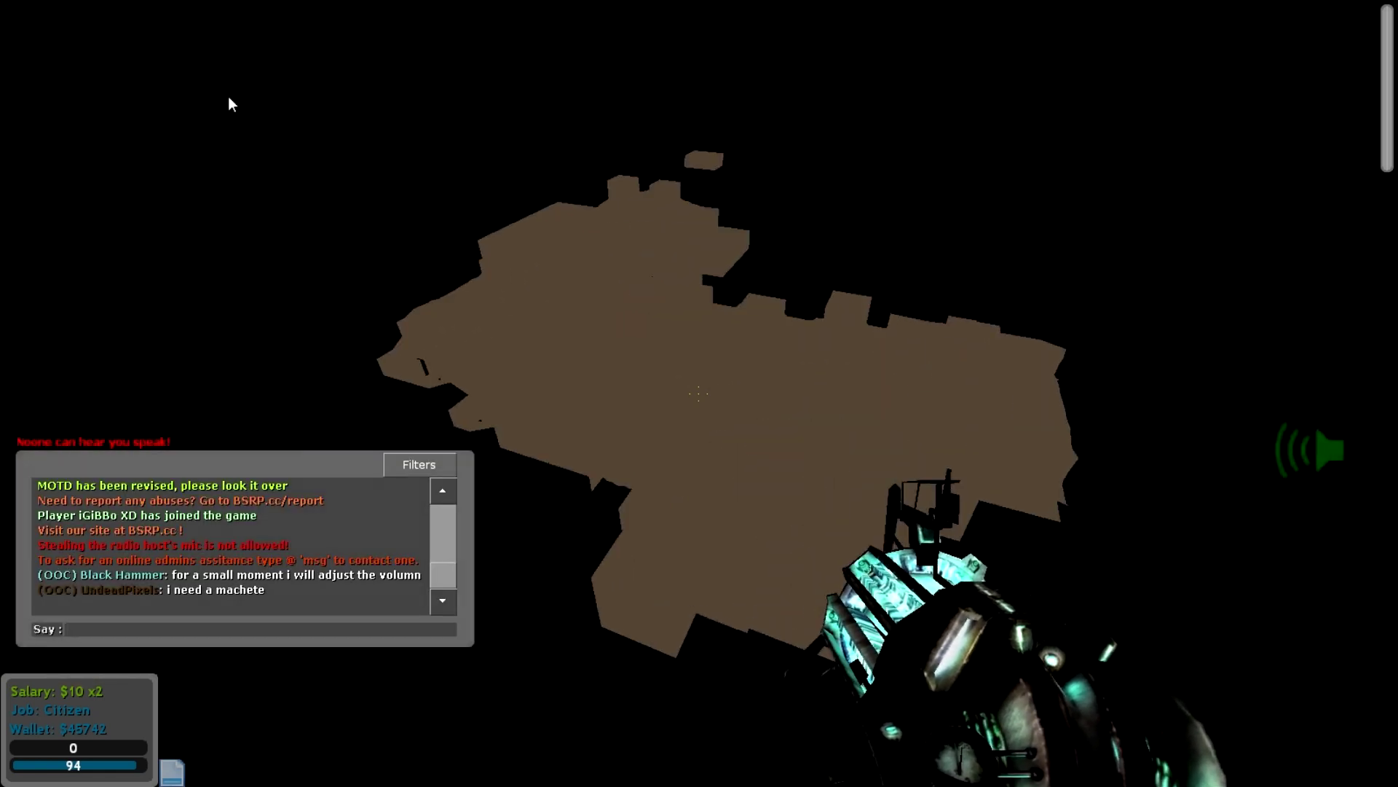
type("HI")
key("Return")
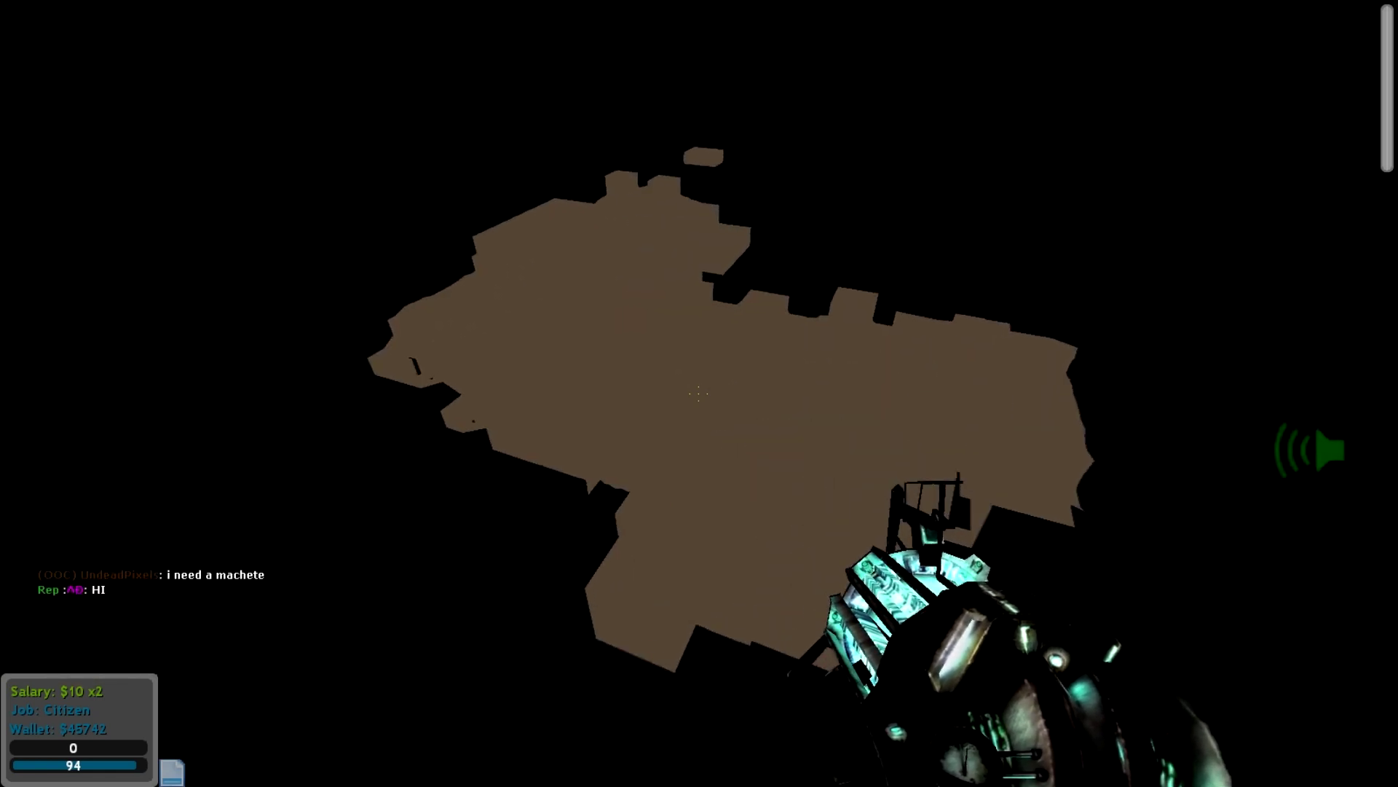